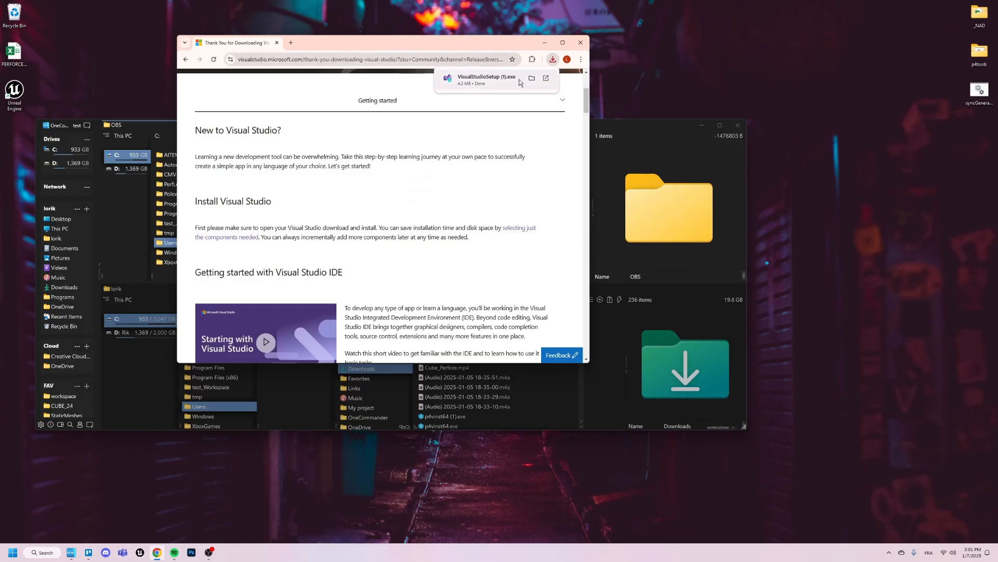
- Show the downloaded Visual Studio setup in its folder, run VisualStudioSetup (1).exe and continue past the licence notice
click(534, 79)
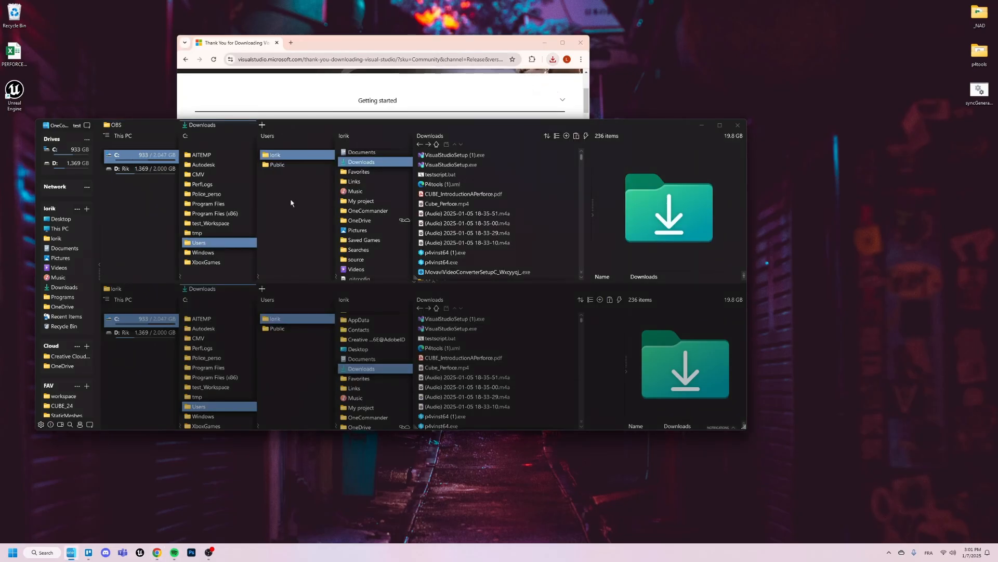
click(436, 158)
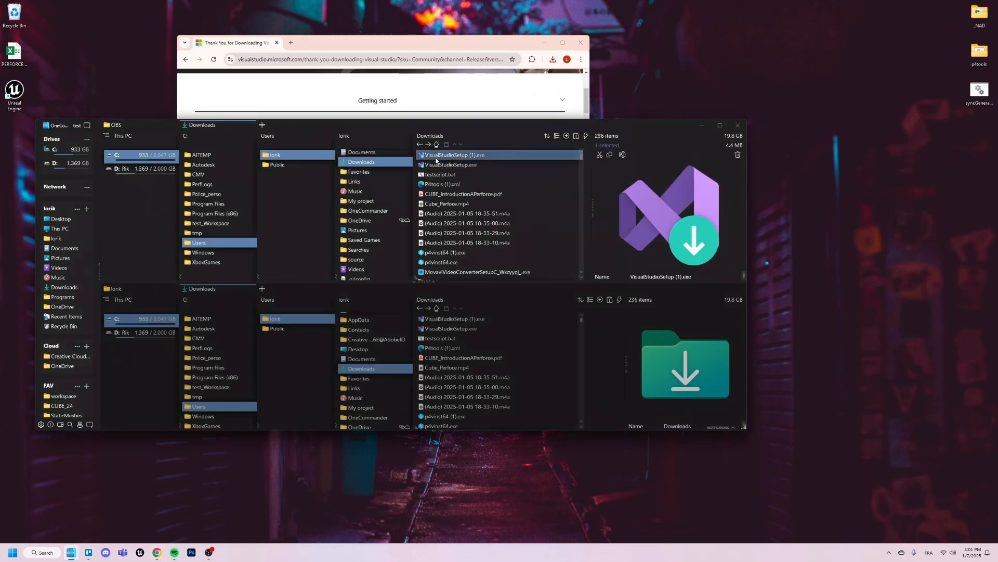
double_click(436, 156)
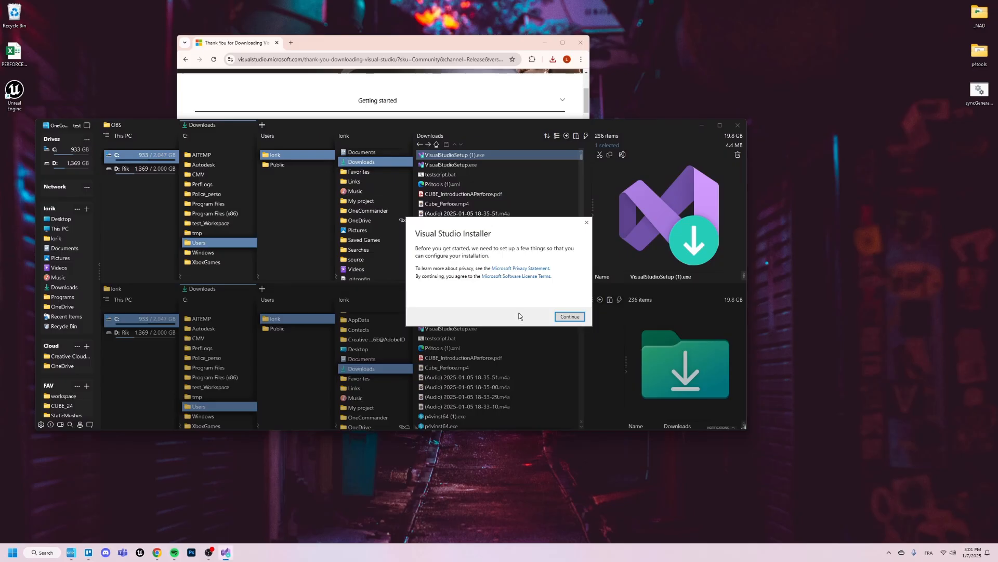
click(571, 317)
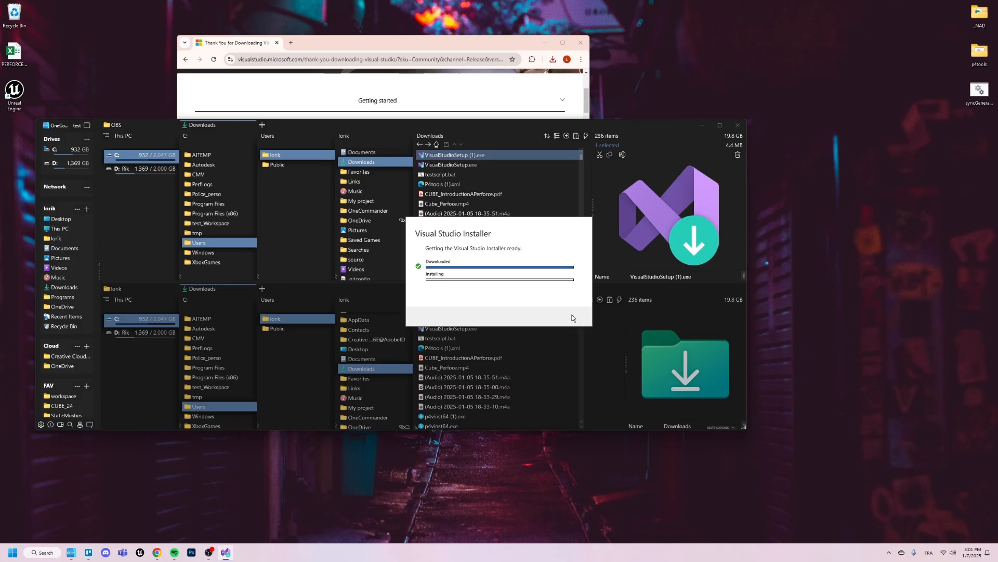
click(175, 552)
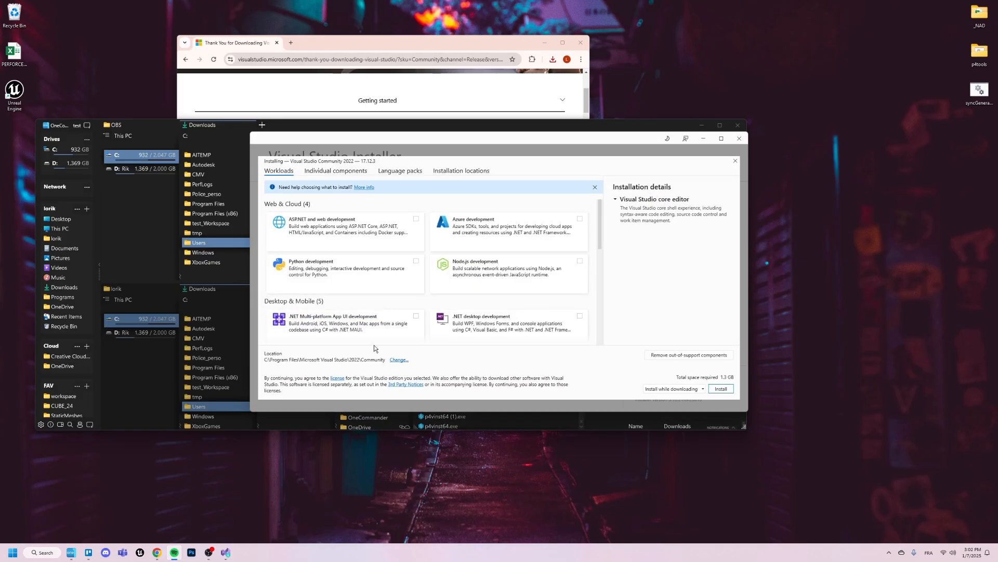
- Select the workloads Windows application development, Desktop development with C++, .NET desktop development and Game development with C++
scroll(419, 273, down, 3)
scroll(419, 273, down, 2)
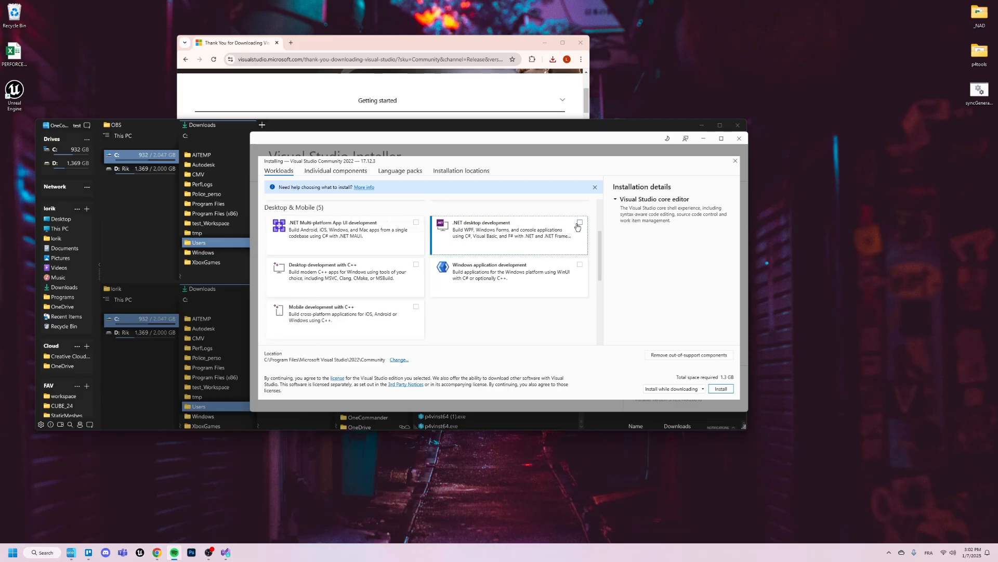
click(578, 266)
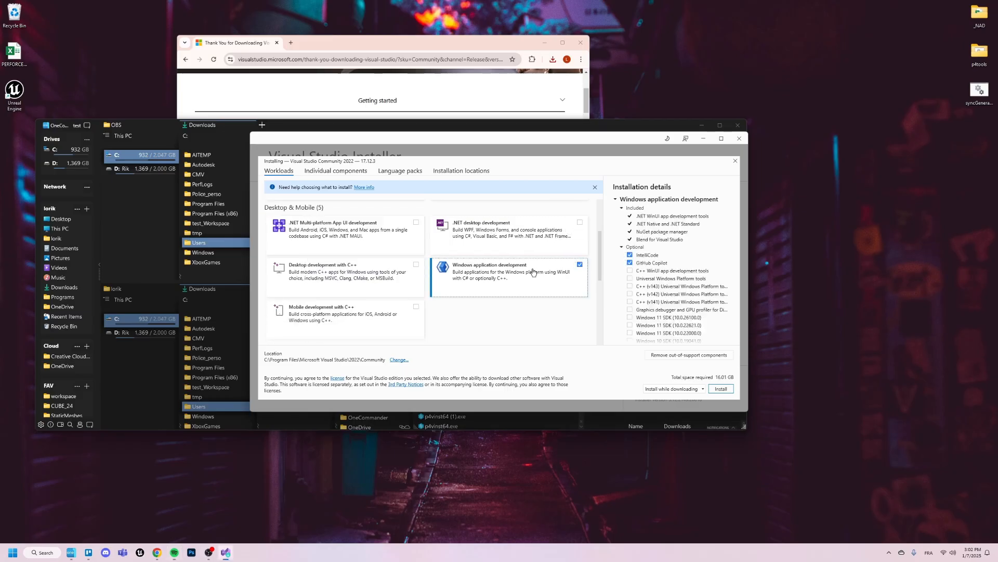
click(416, 264)
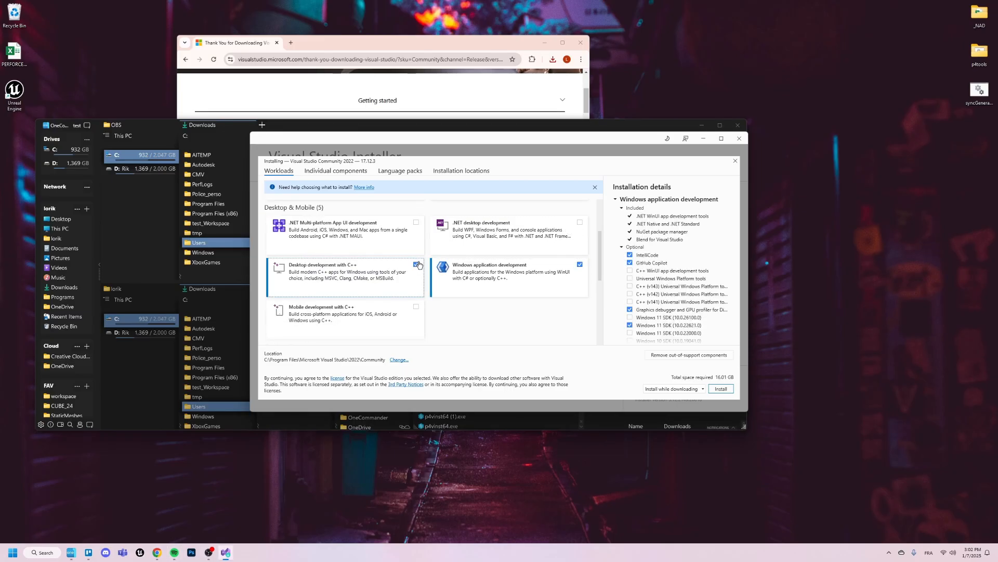
click(585, 226)
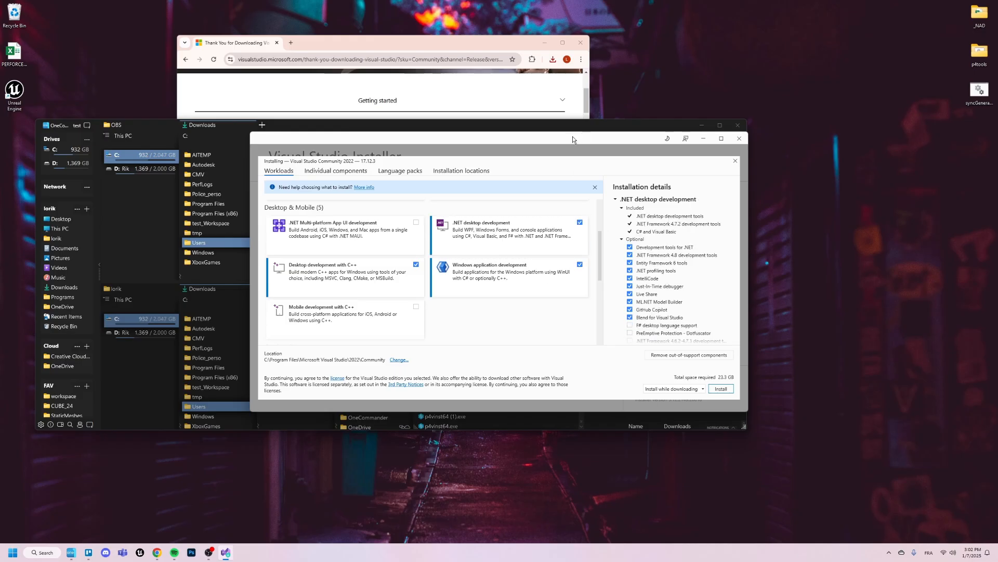
drag(573, 136, 556, 93)
scroll(479, 220, down, 3)
click(563, 242)
scroll(539, 249, up, 1)
scroll(538, 250, up, 2)
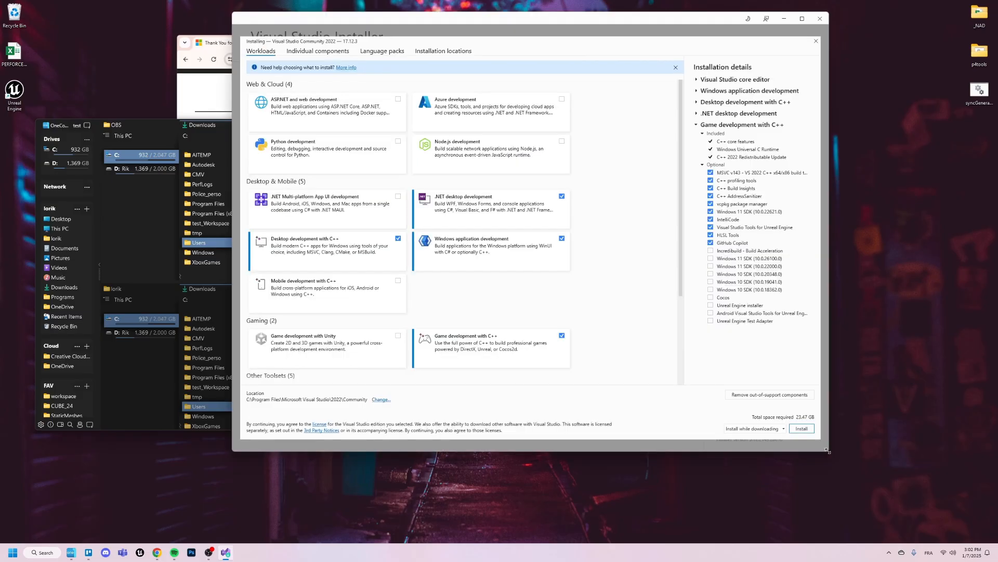
- Enlarge the installer window to review the selected workloads and start the Visual Studio Community 2022 installation
drag(829, 452, 825, 465)
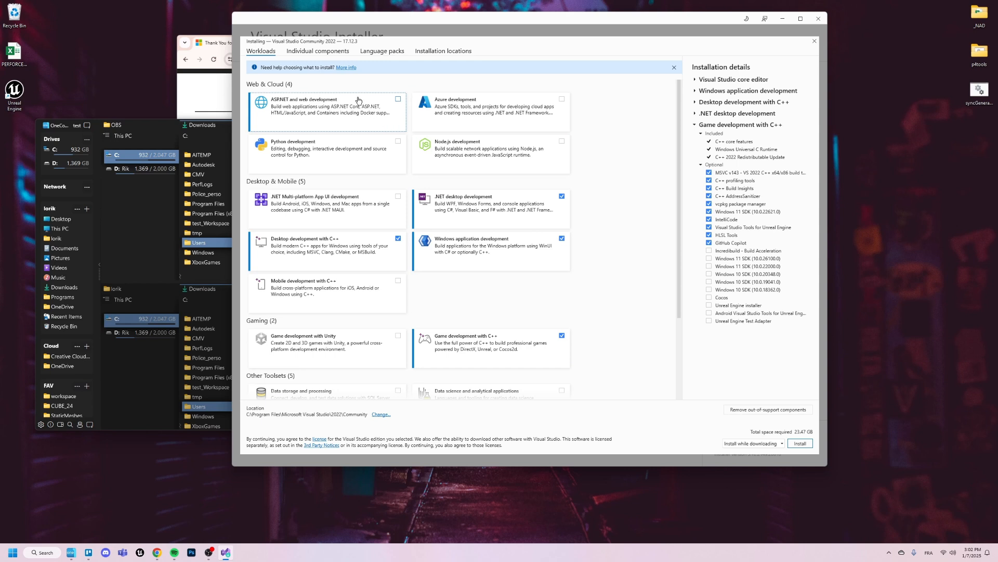
scroll(396, 182, down, 2)
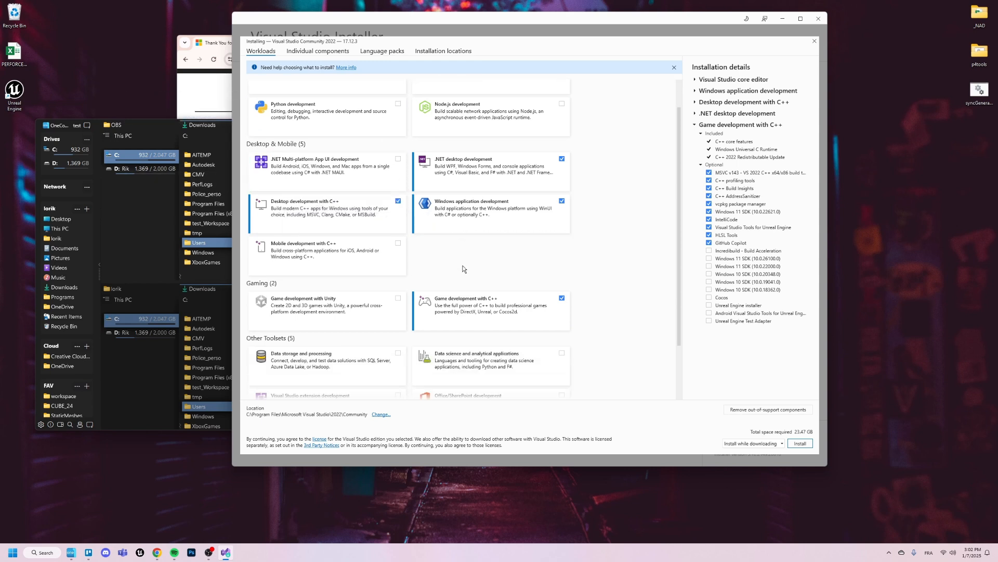
scroll(504, 300, down, 1)
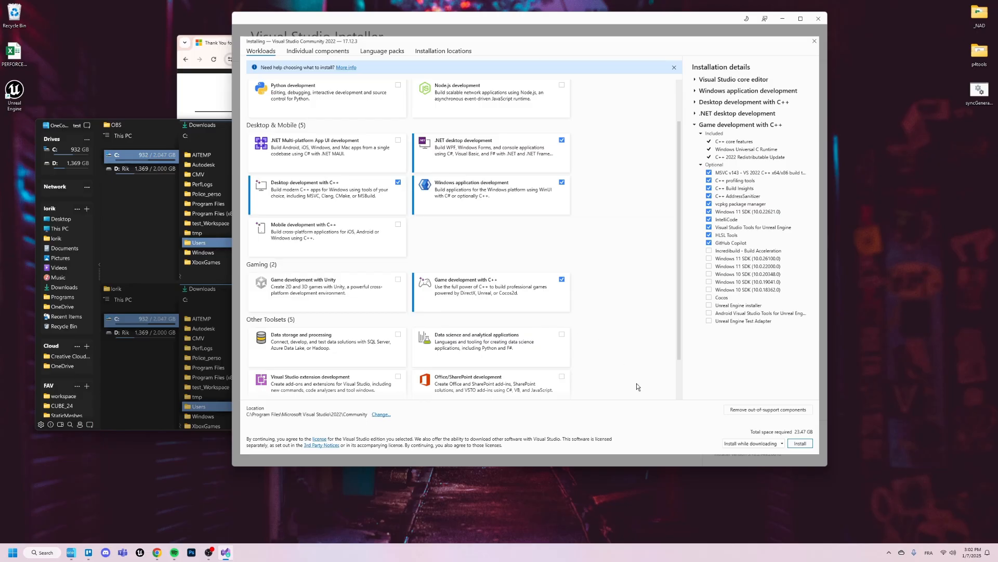
click(794, 445)
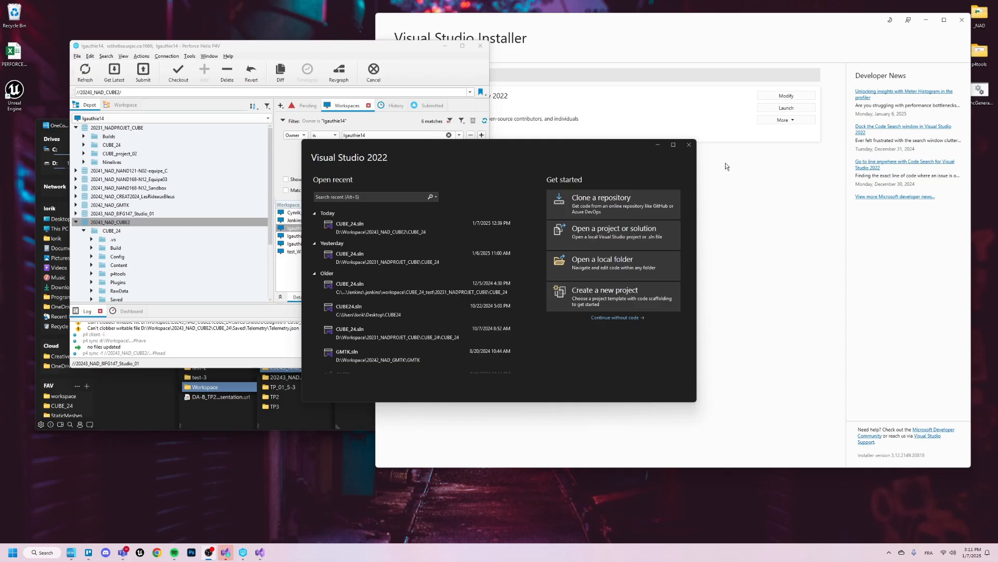
- Close the Visual Studio 2022 start window and the Visual Studio Installer
mouse_move(552, 154)
mouse_down()
mouse_move(369, 168)
mouse_move(467, 152)
mouse_move(543, 171)
mouse_up()
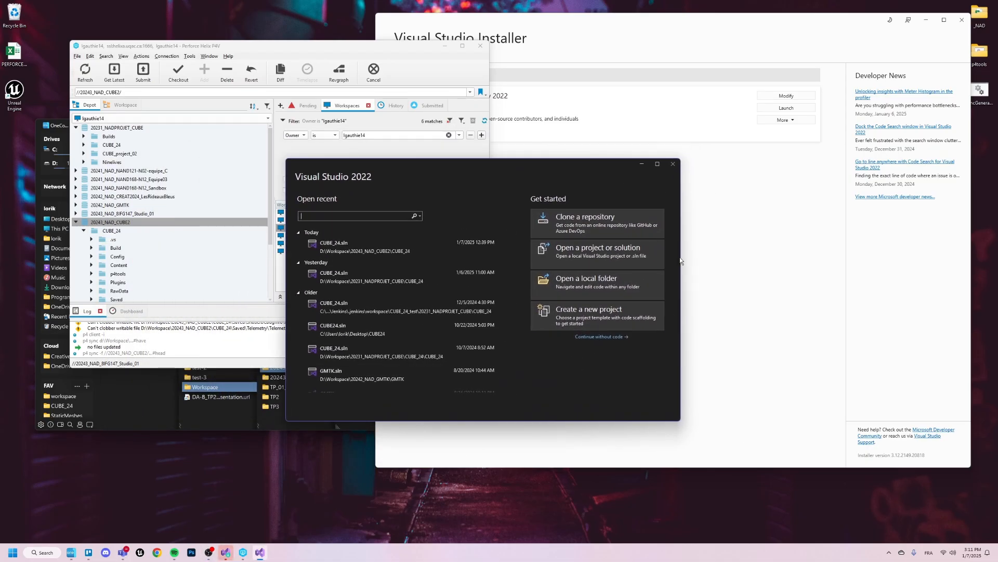
click(674, 166)
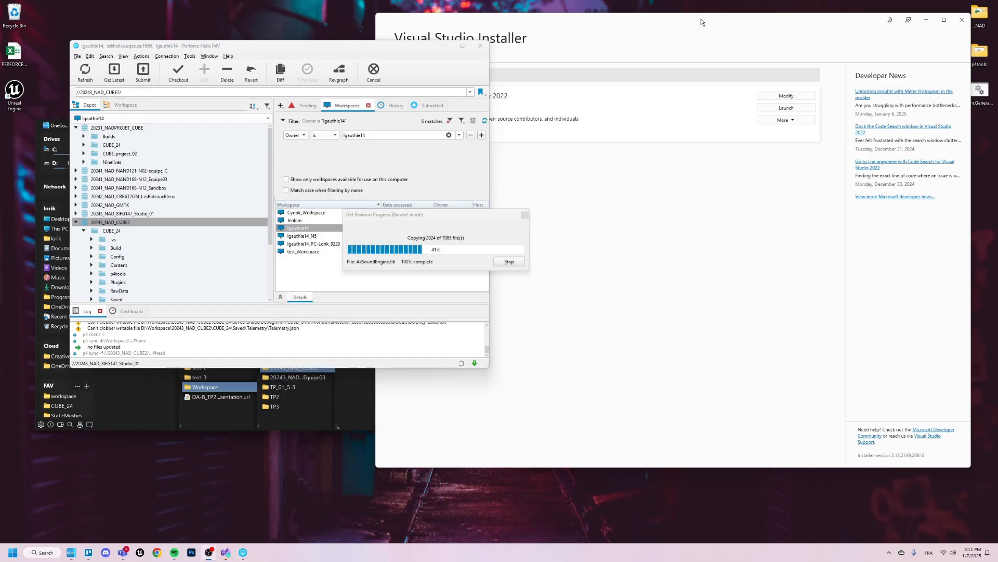
drag(697, 22, 611, 53)
drag(290, 44, 414, 186)
click(808, 35)
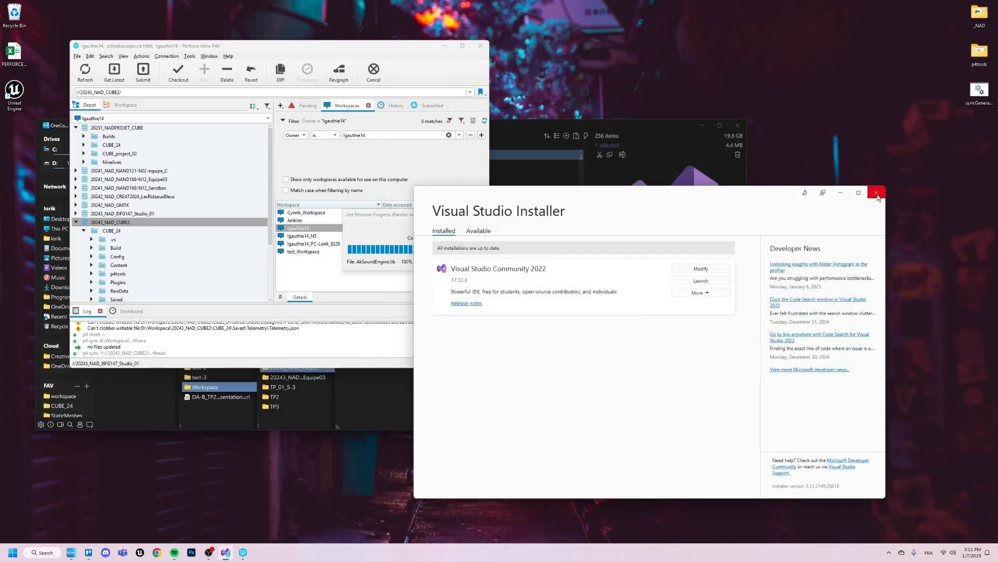
click(877, 194)
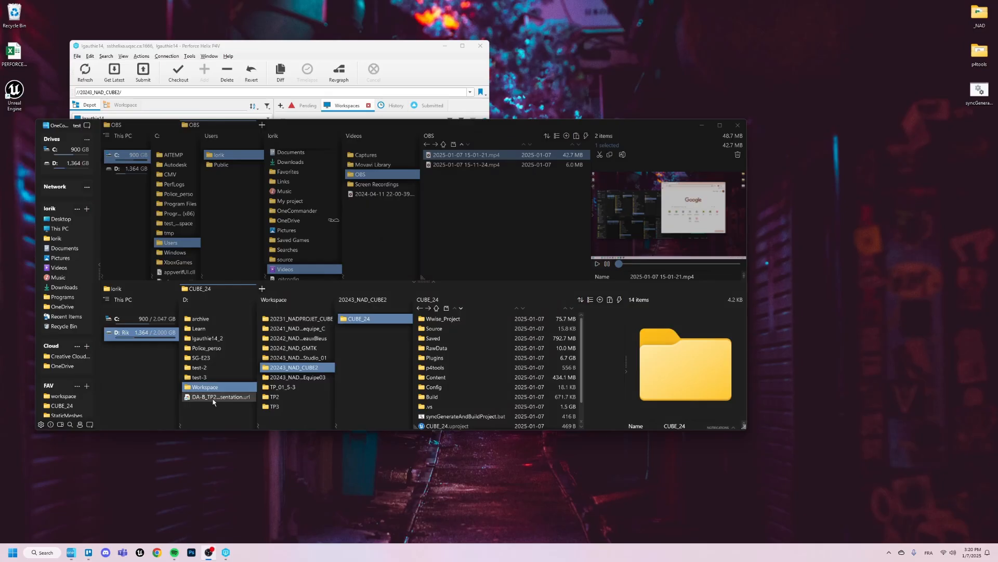
- Generate the Visual Studio project files for CUBE_24.uproject in the 20243_NAD_CUBE2 workspace
scroll(451, 385, down, 1)
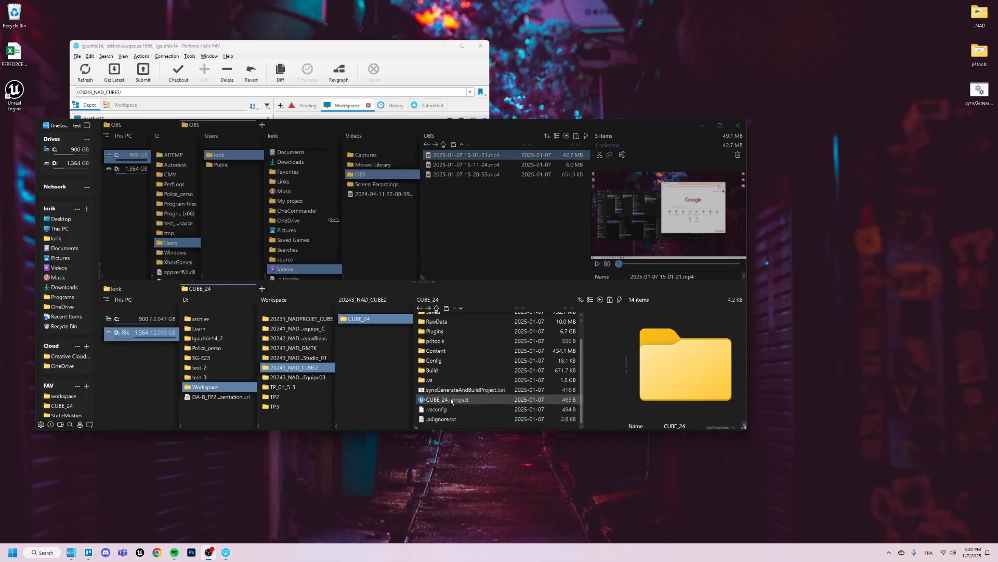
right_click(450, 398)
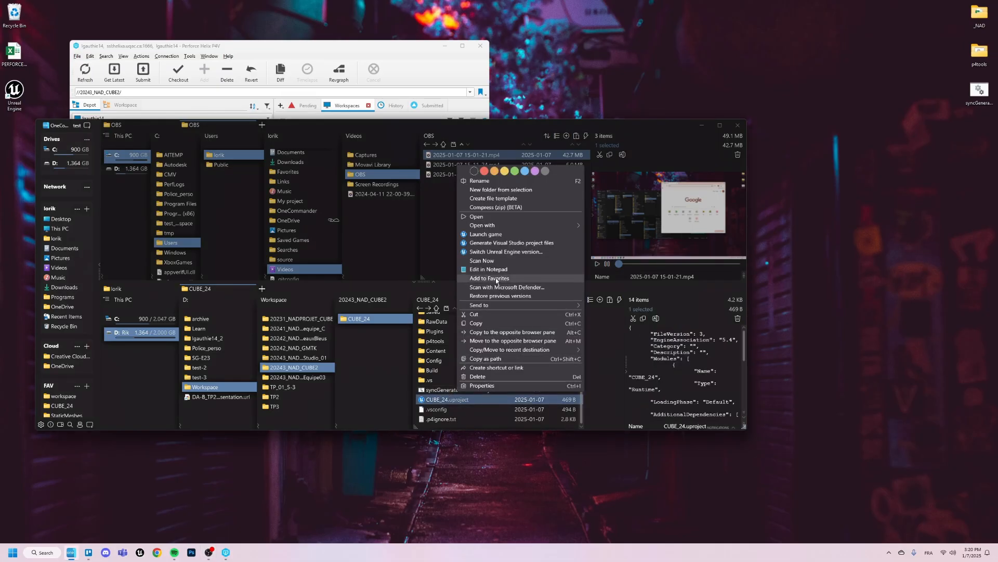
click(501, 242)
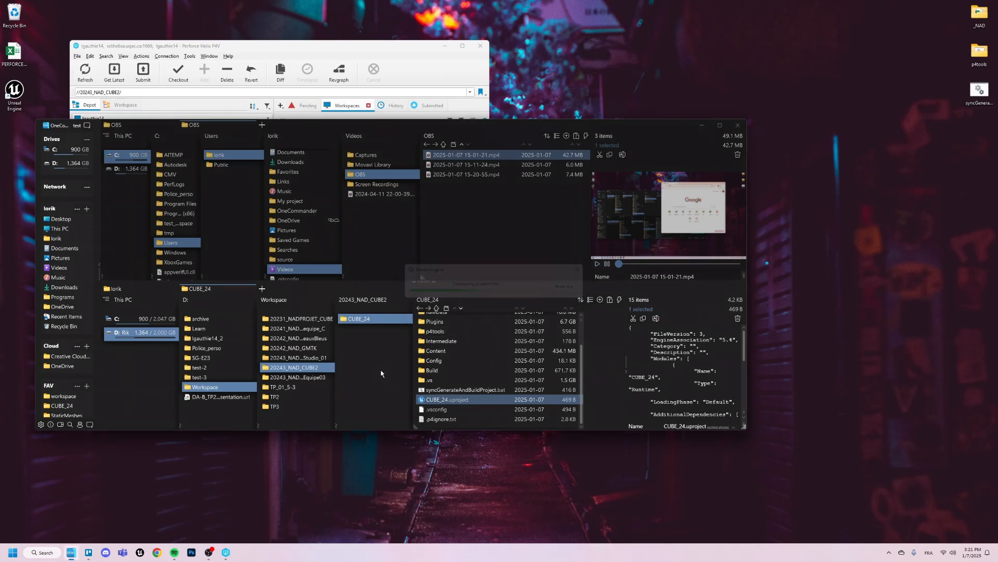
- Open the generated CUBE_24.sln in Visual Studio and reduce its window from full screen
double_click(469, 405)
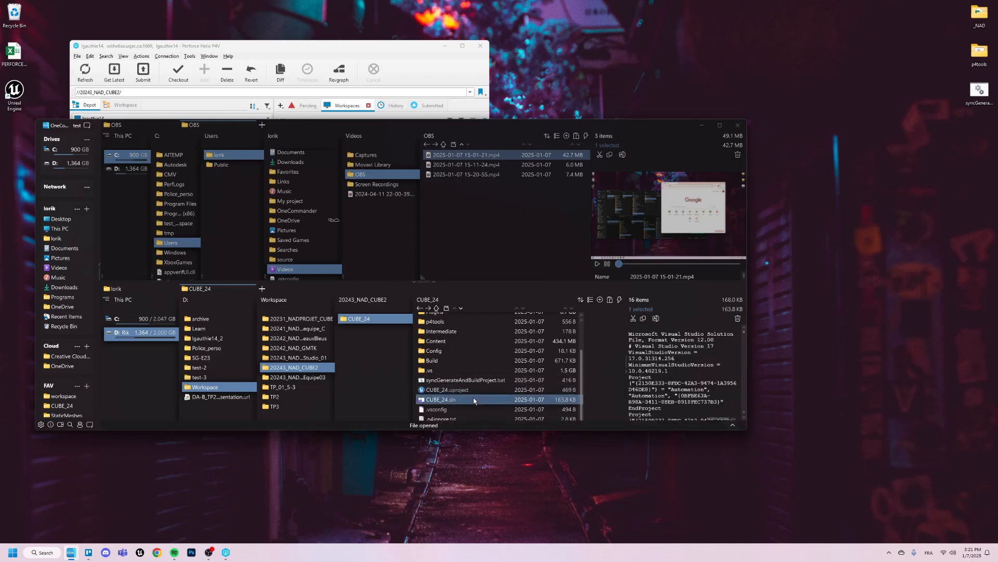
double_click(501, 207)
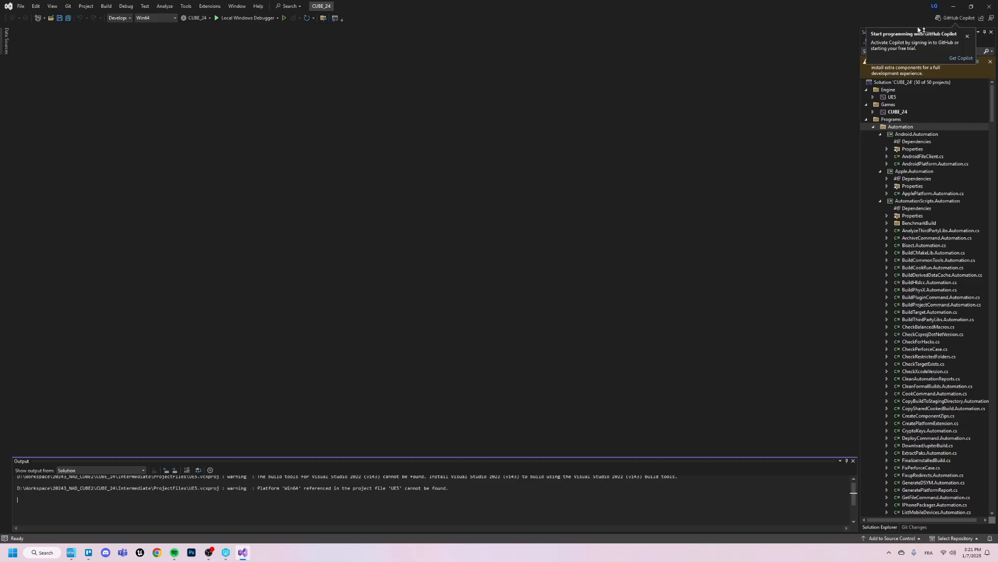
drag(963, 6, 711, 38)
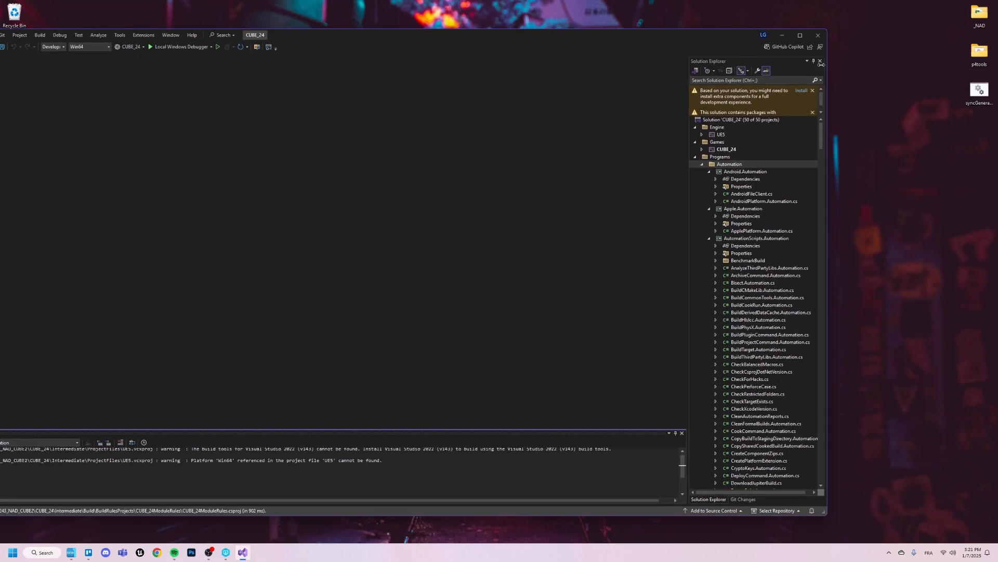
- Install the extra components that Solution Explorer suggests for the CUBE_24 solution
drag(828, 63, 758, 70)
click(735, 94)
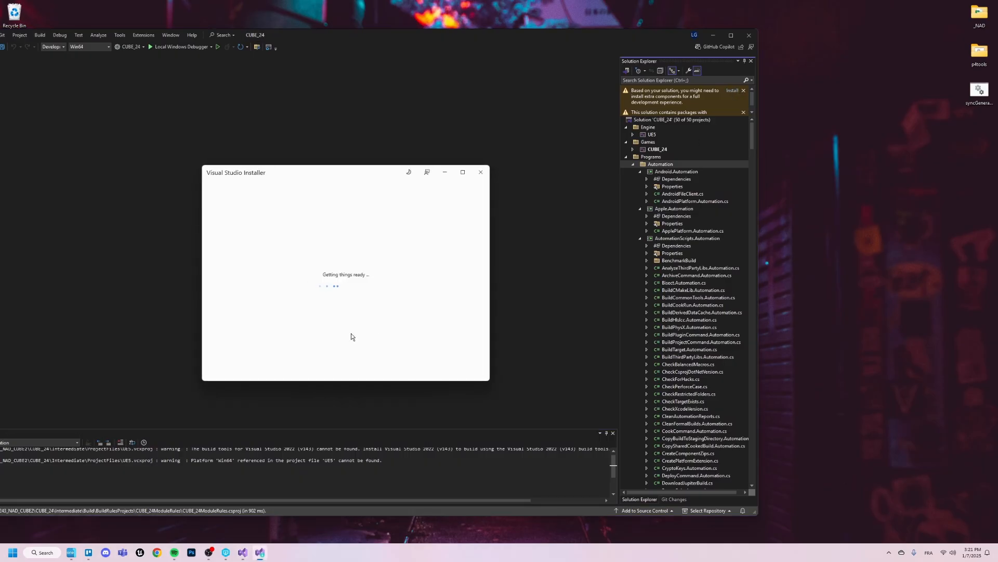
click(468, 367)
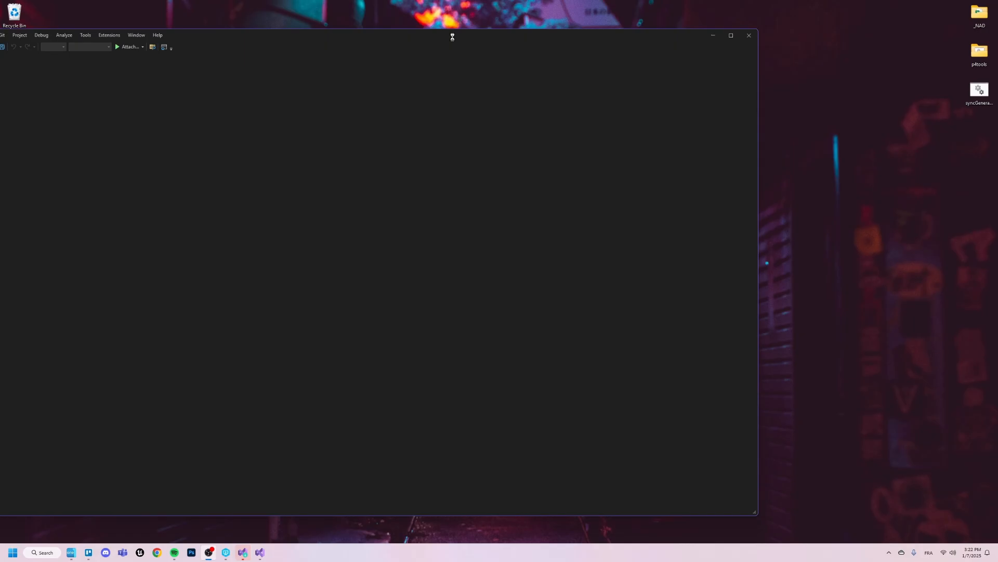
- Move the reopened Visual Studio window fully into view and close it
drag(453, 37, 674, 25)
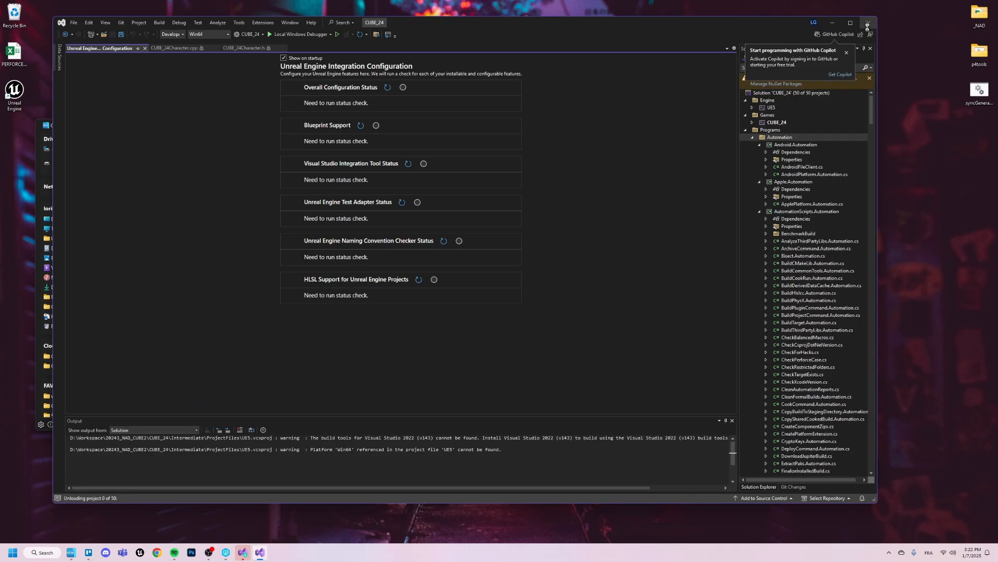
click(867, 24)
click(485, 177)
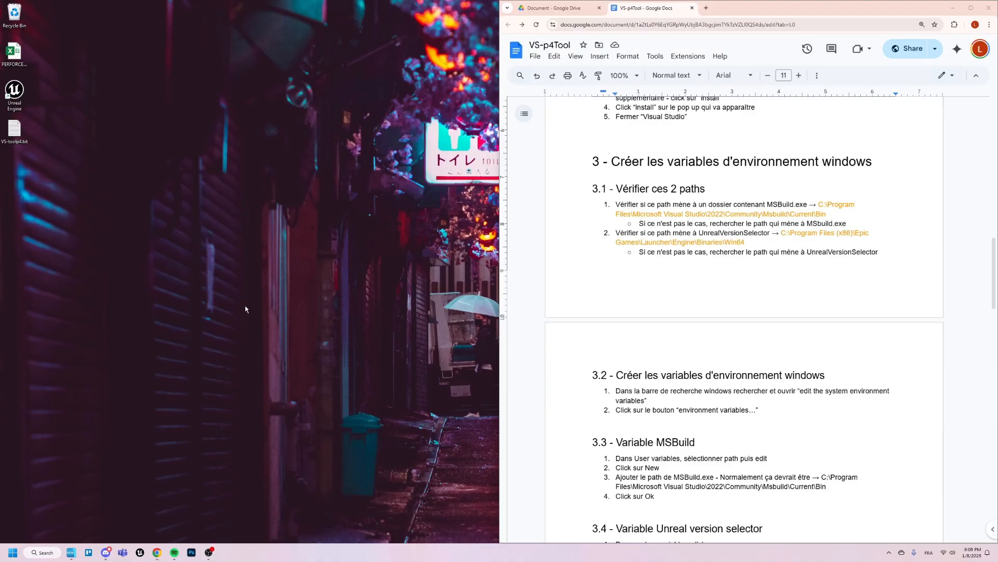
- Bring up OneCommander beside the VS-p4Tool document and copy the MSBuild folder path from section 3.1
click(71, 552)
drag(645, 67, 535, 176)
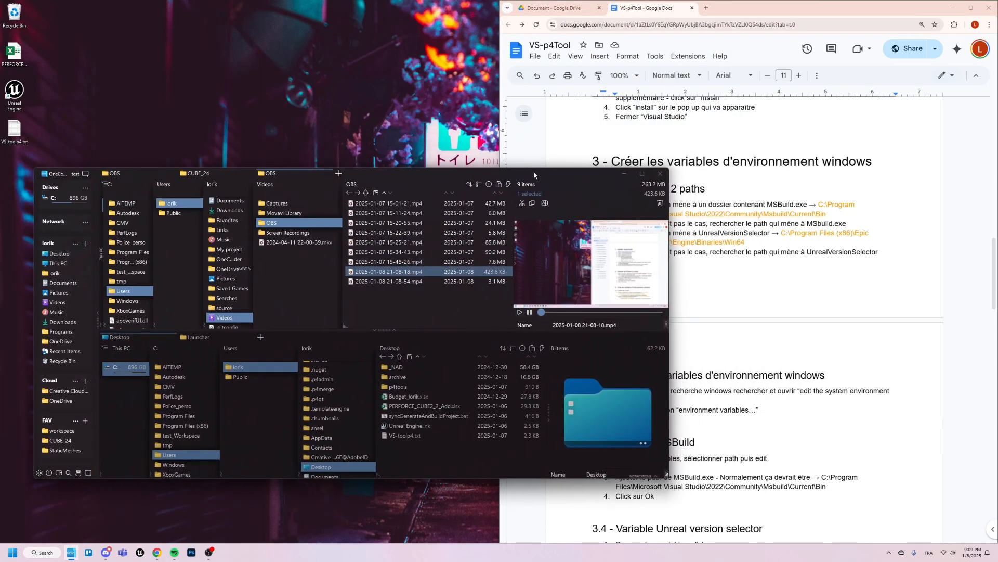
click(850, 205)
drag(827, 214, 820, 204)
key(ctrl+c)
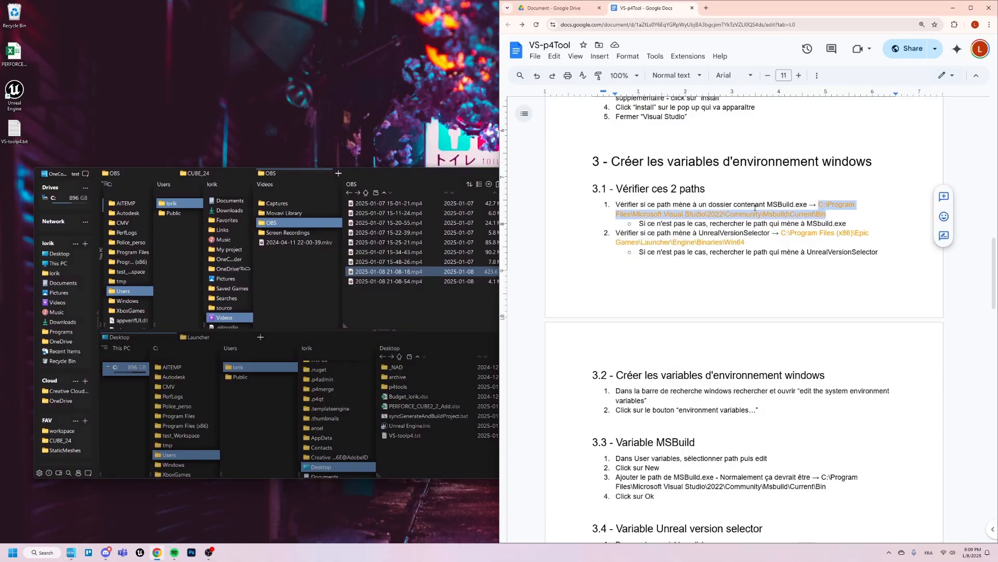
- Go to C:\Program Files\Microsoft Visual Studio\2022\Community\Msbuild\Current\Bin in the upper pane and check it for MSBuild.exe
click(371, 183)
click(371, 186)
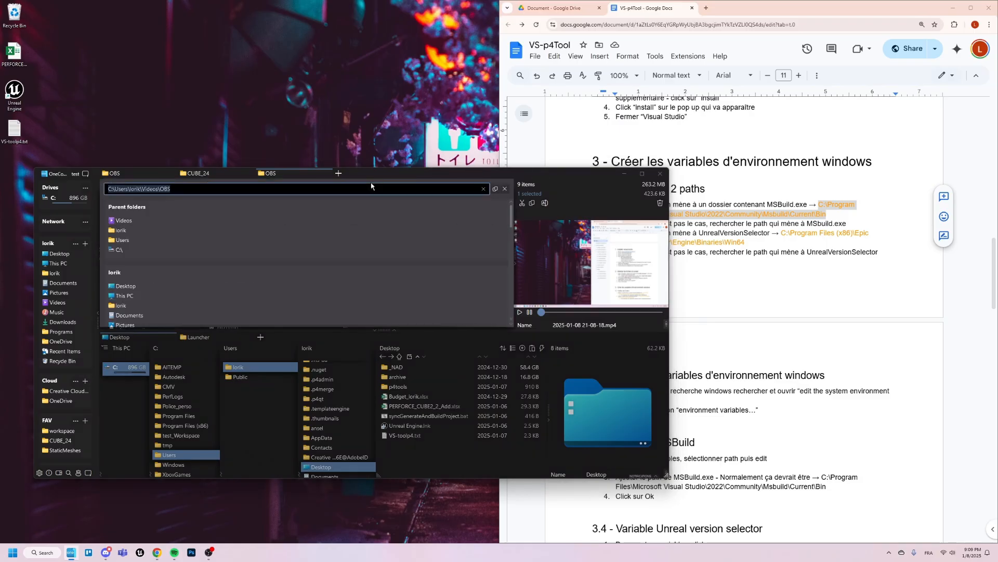
key(ctrl+v)
key(Return)
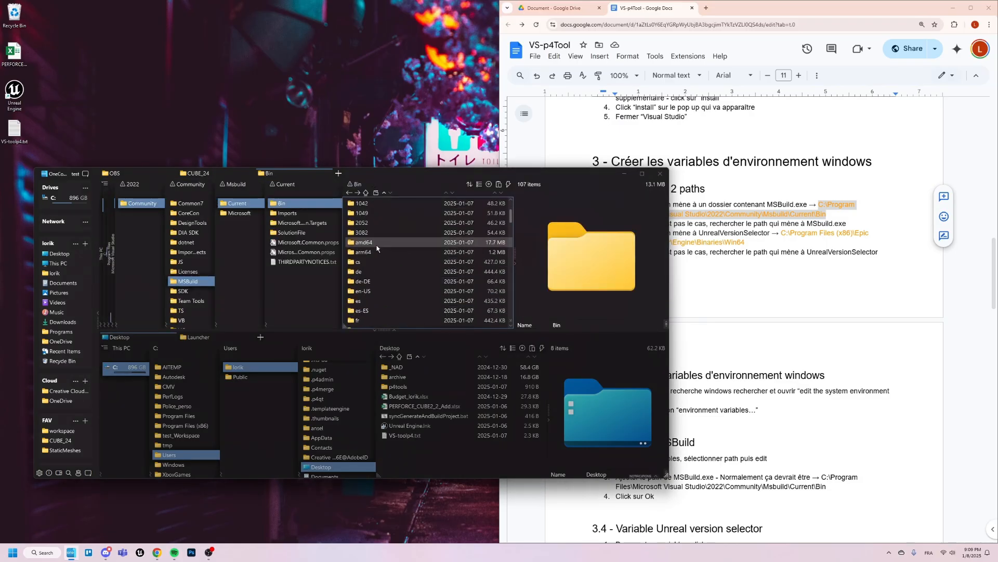
scroll(378, 253, down, 7)
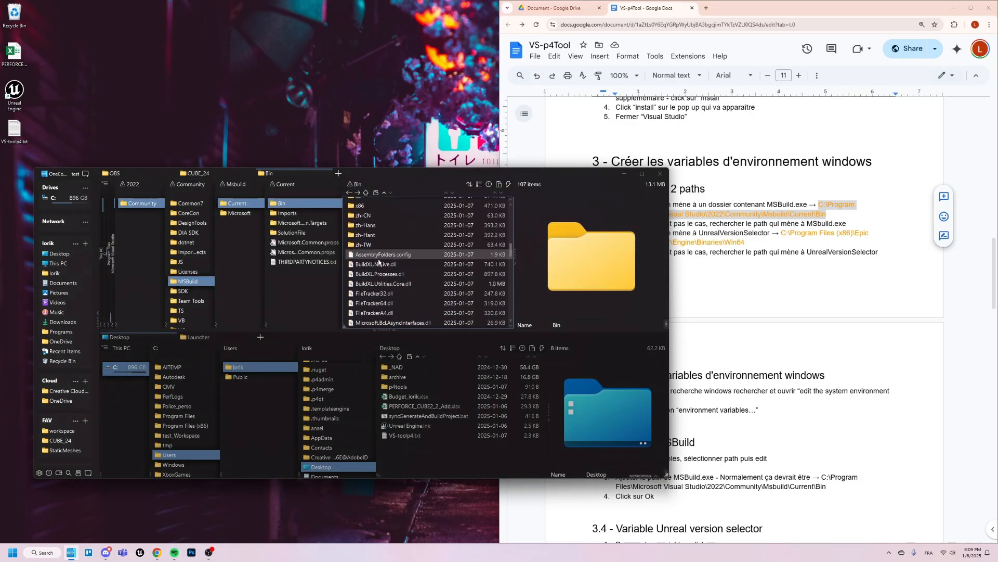
scroll(378, 263, down, 8)
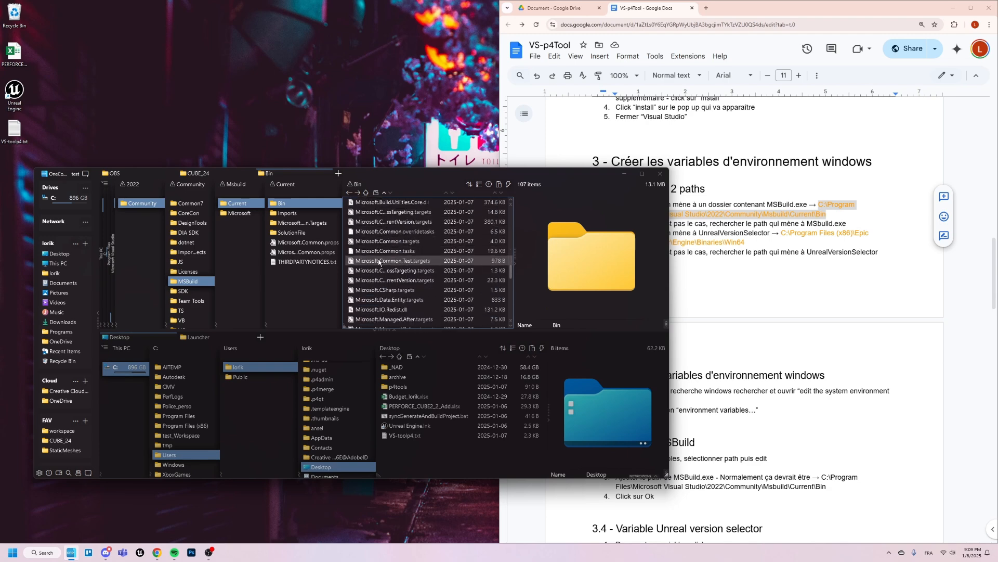
scroll(378, 262, down, 6)
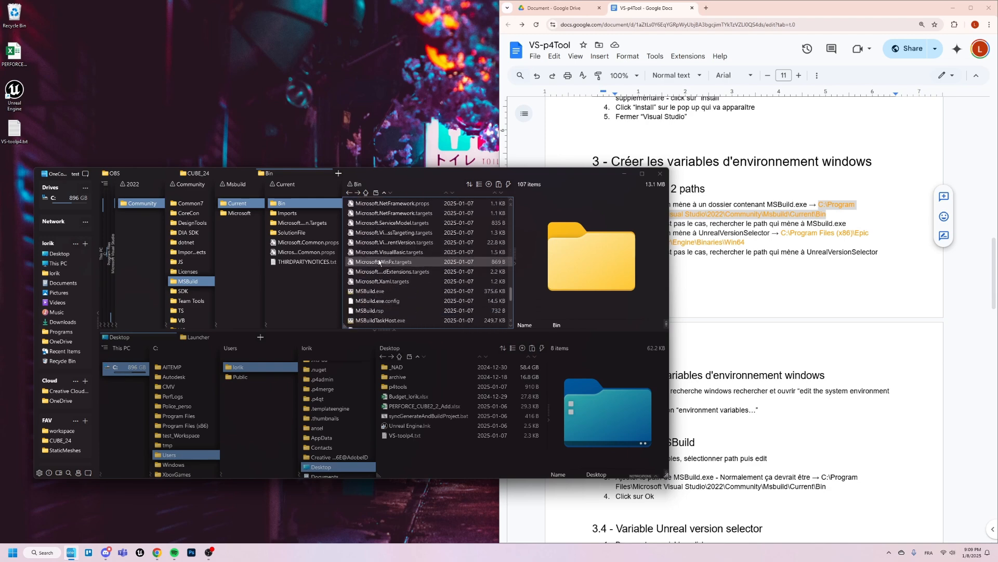
- Select MSBuild.exe in the Bin folder, and copy the UnrealVersionSelector folder path from section 3.1 of the document
click(383, 293)
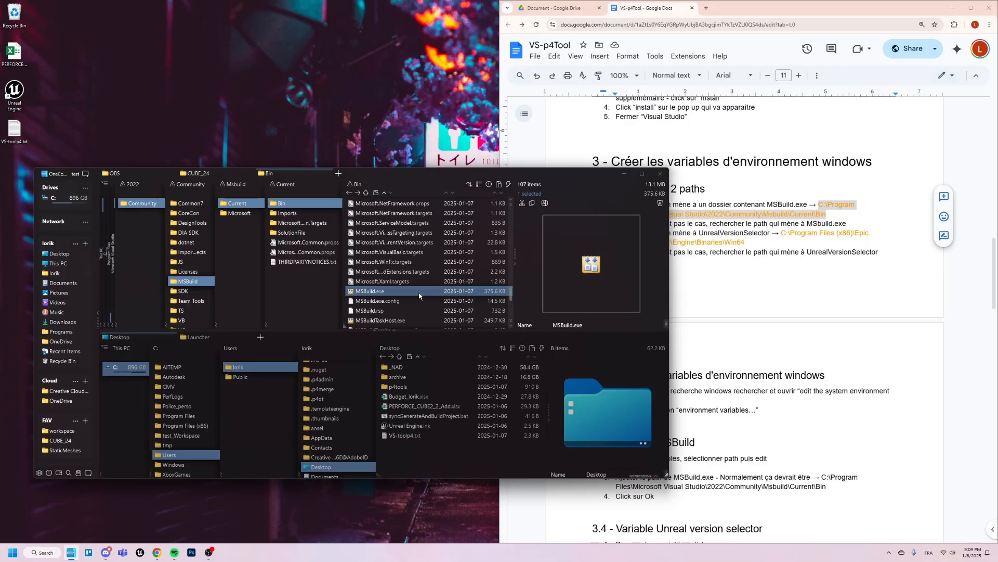
click(823, 293)
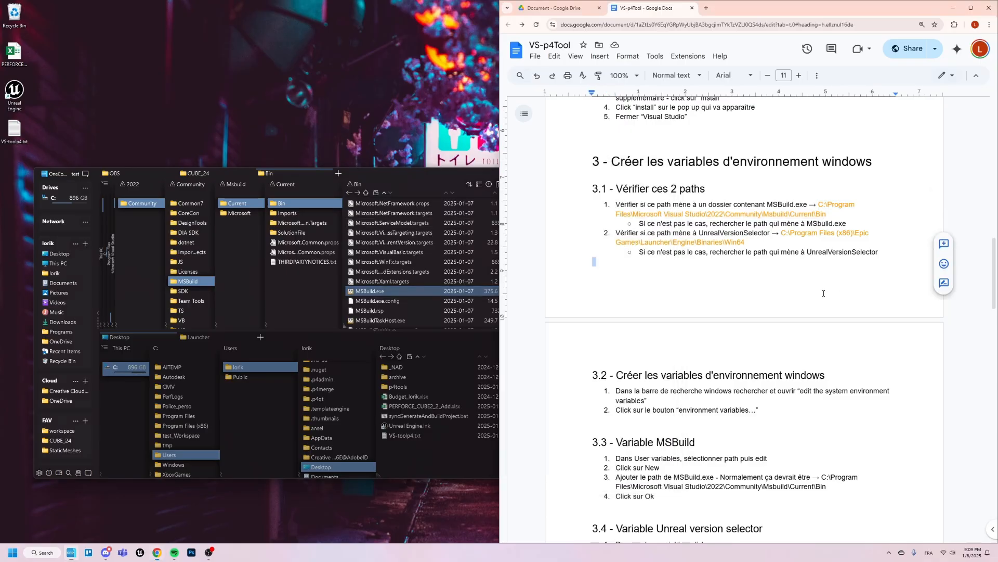
drag(745, 242, 782, 232)
key(ctrl+c)
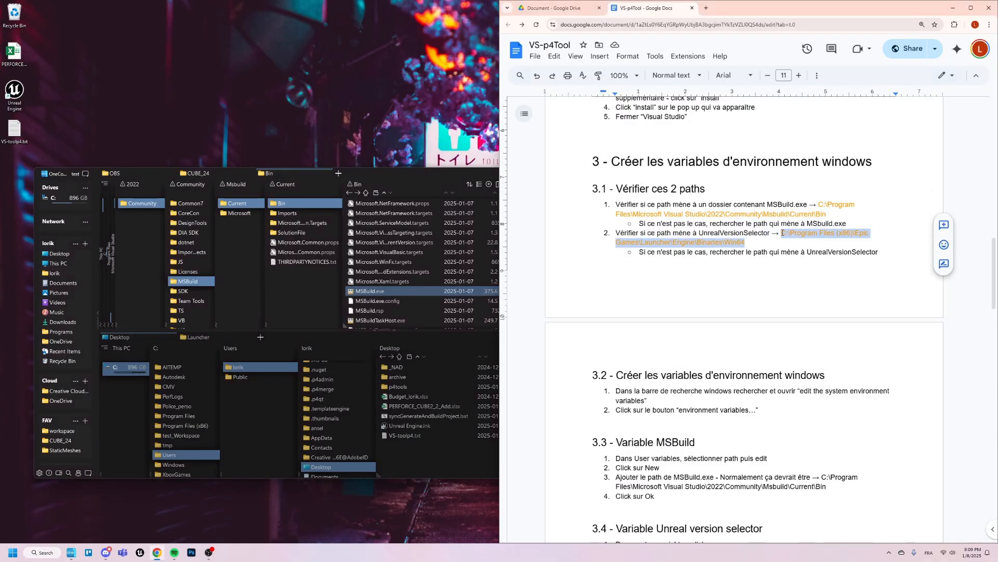
- Go to C:\Program Files (x86)\Epic Games\Launcher\Engine\Binaries\Win64 in OneCommander's lower pane and check it for UnrealVersionSelector.exe
click(451, 352)
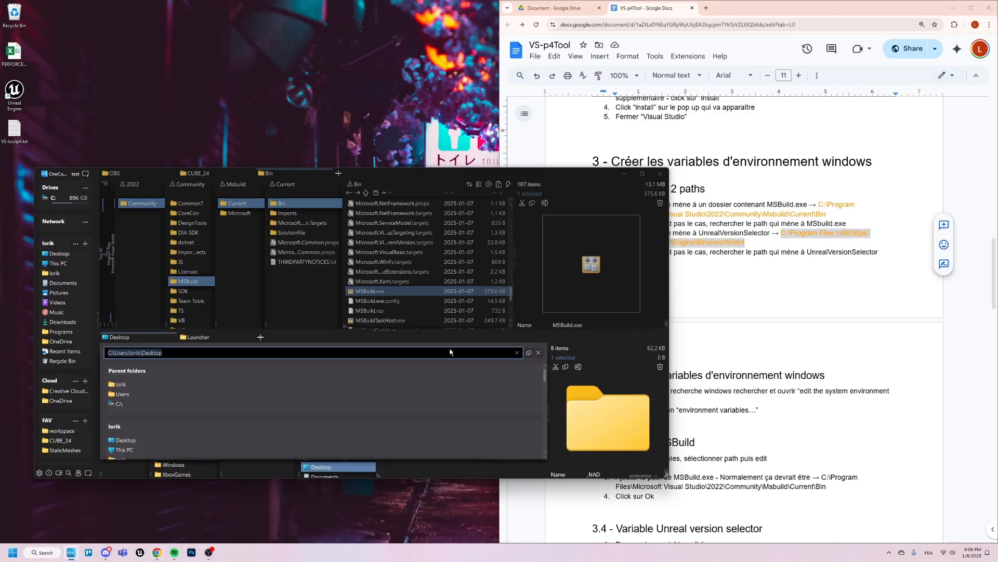
key(ctrl+v)
key(Return)
scroll(444, 413, down, 2)
scroll(444, 413, down, 10)
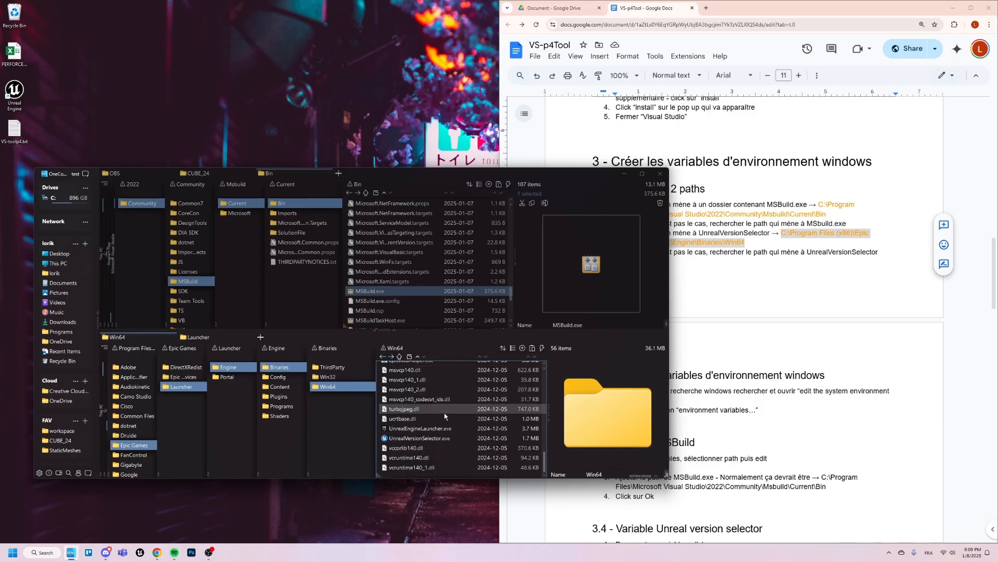
click(454, 439)
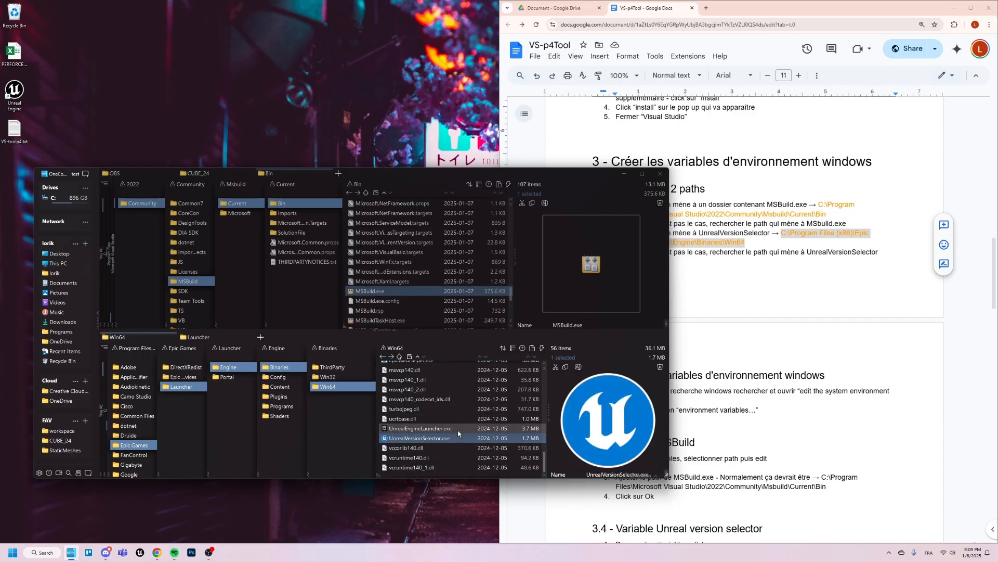
click(741, 261)
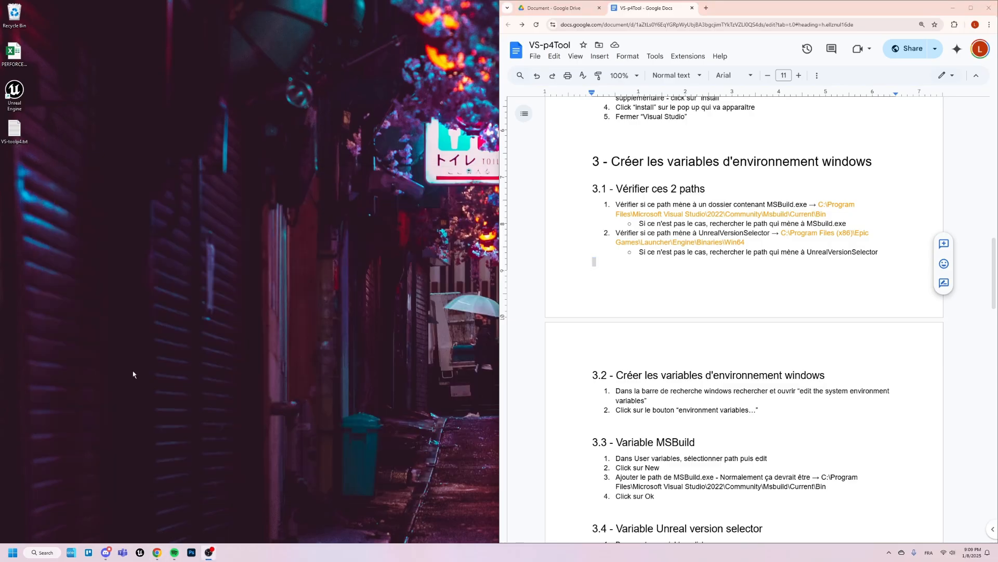
- Find the Windows system environment variables settings and open Environment Variables, keeping the dialogs clear of the document
key(super)
text(envir)
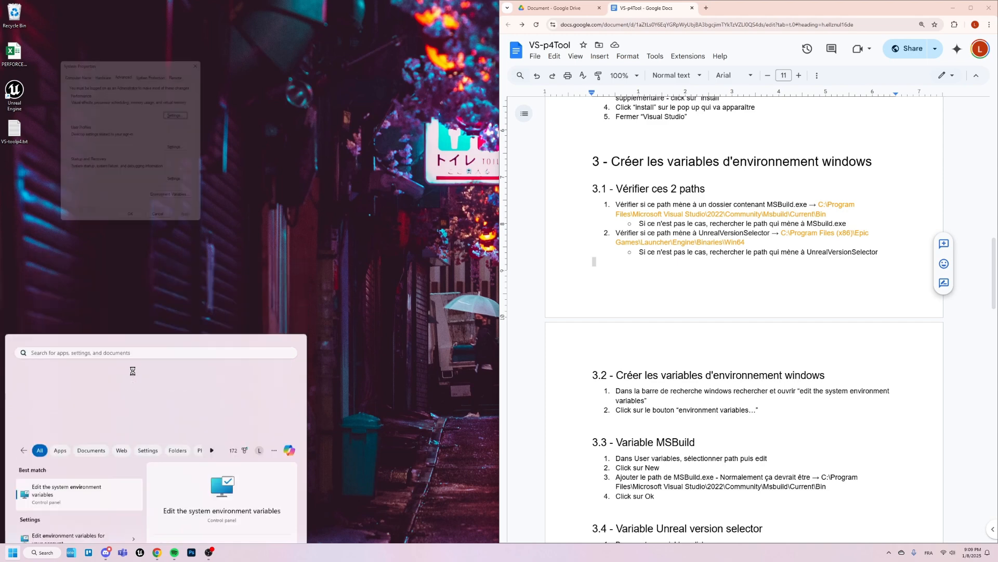
drag(170, 60, 332, 144)
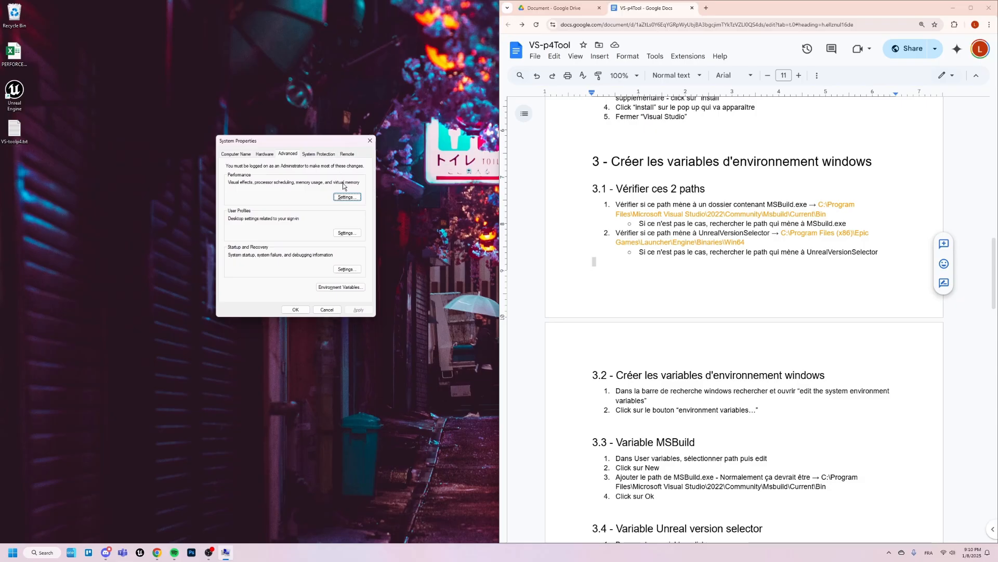
click(340, 287)
drag(510, 163, 315, 162)
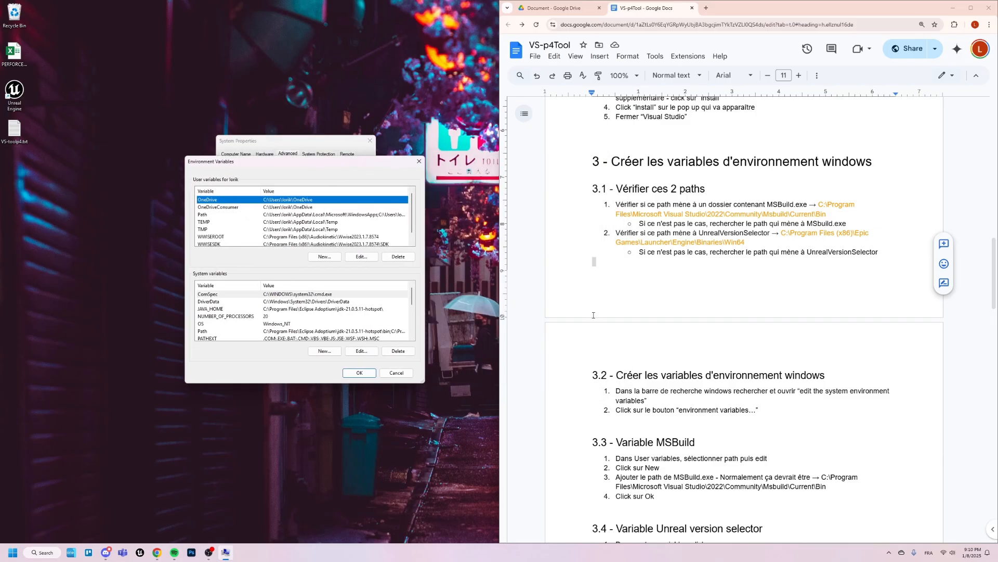
- Consult section 3.3 on the MSBuild variable and open the user Path variable for editing, with its dialog clear of the document
scroll(593, 315, down, 3)
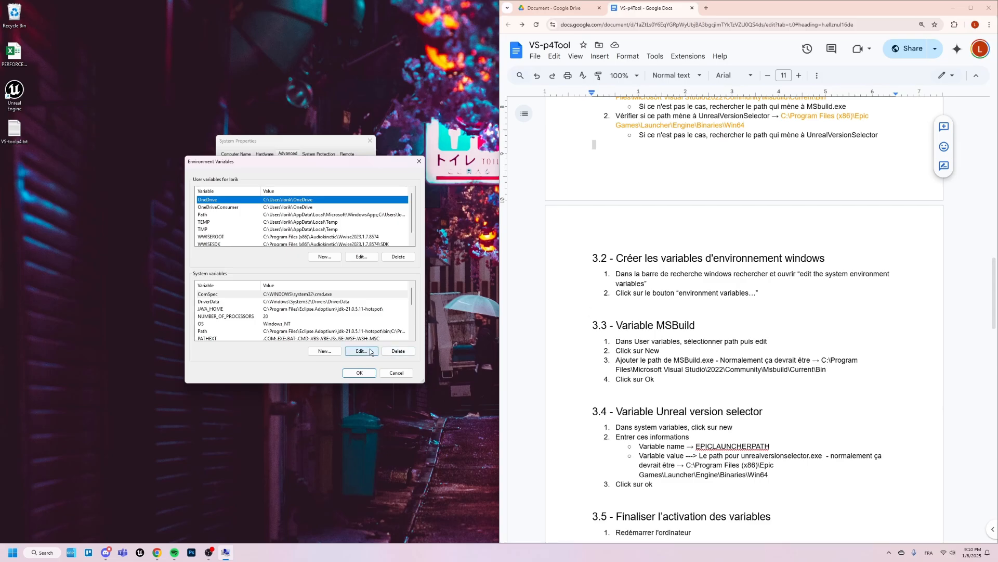
drag(634, 325, 695, 325)
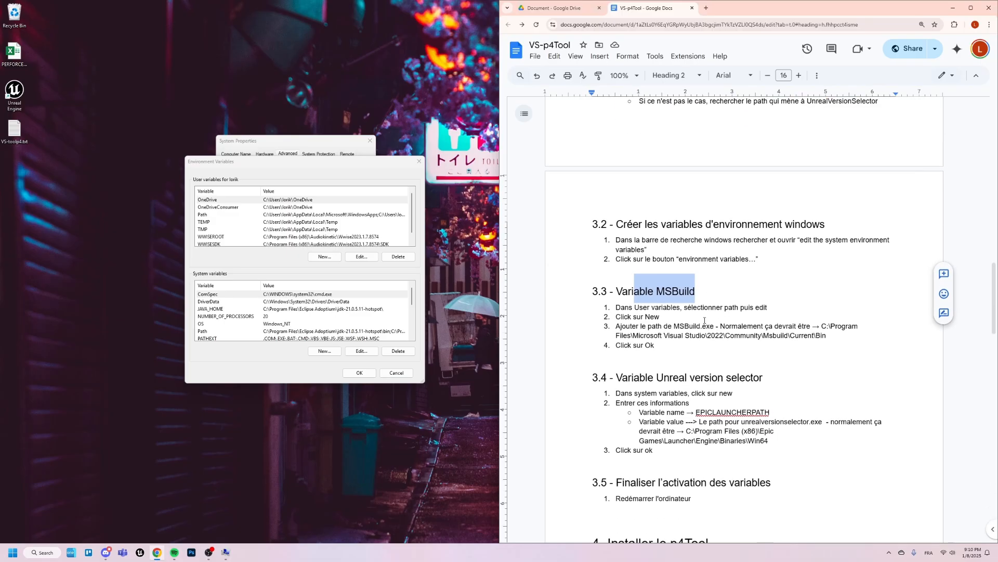
click(205, 217)
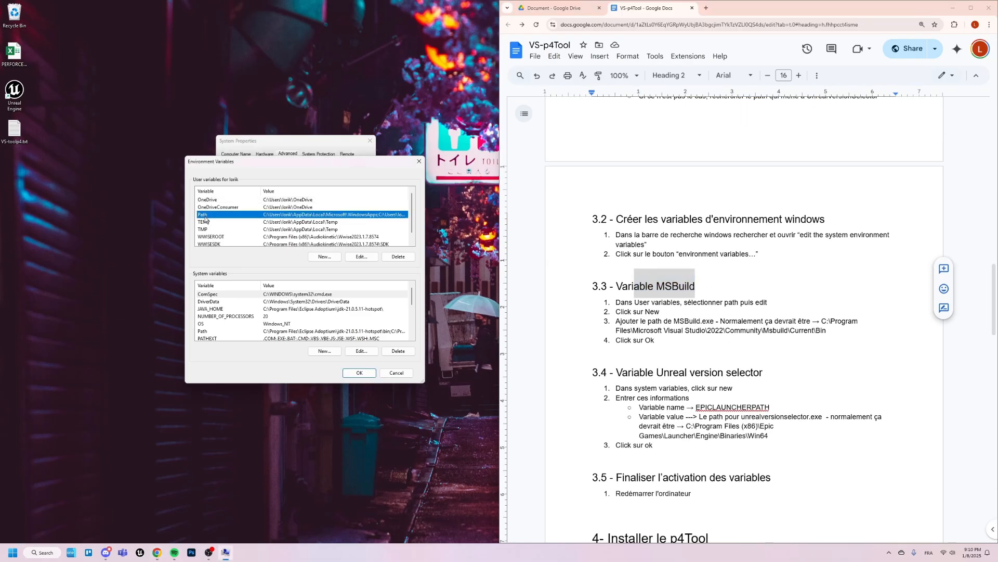
click(358, 257)
drag(495, 192, 388, 210)
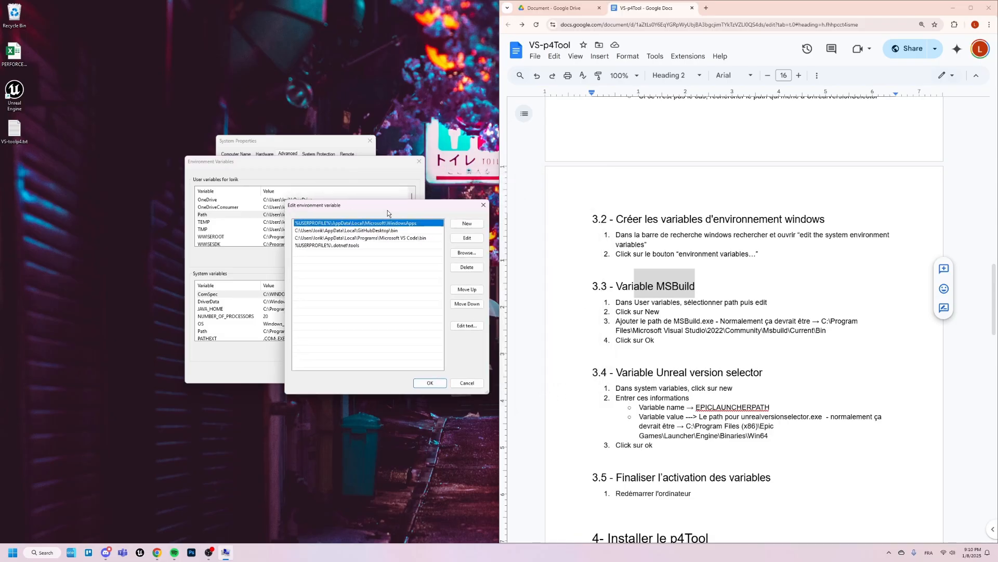
- Color the MSBuild folder path in section 3.3 of the document orange
drag(836, 331, 822, 322)
key(ctrl+c)
click(831, 332)
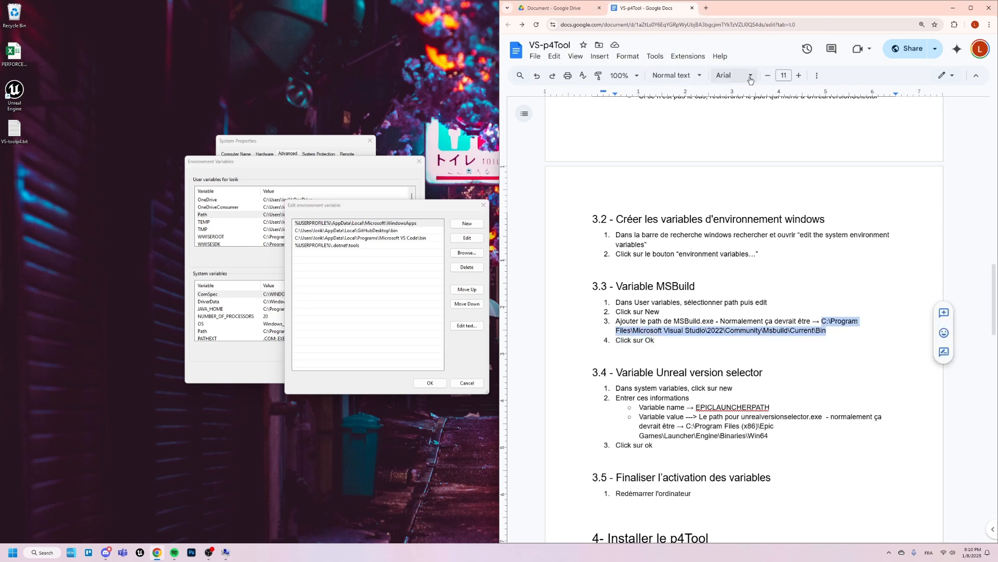
click(817, 75)
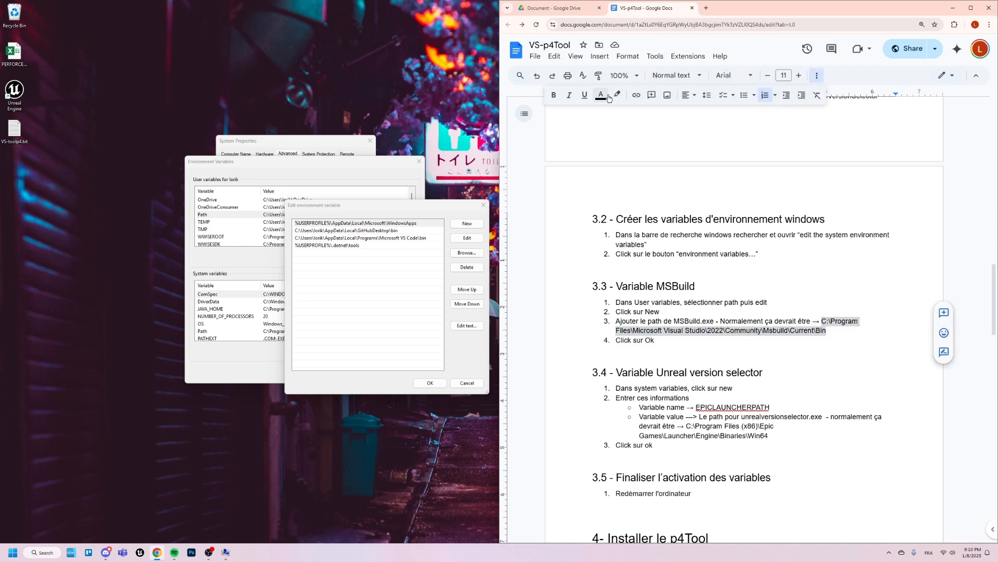
click(603, 96)
click(626, 127)
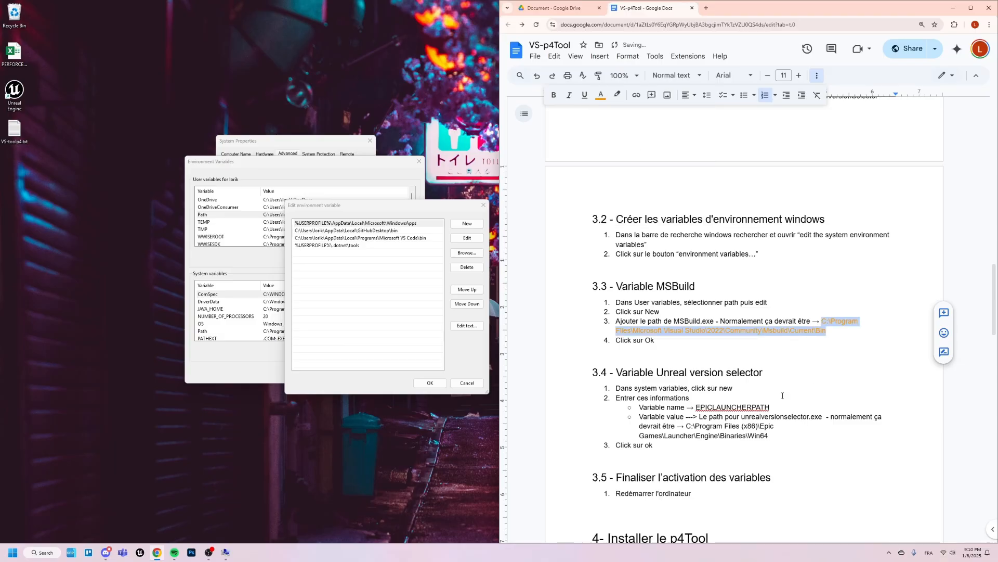
- Add C:\Program Files\Microsoft Visual Studio\2022\Community\Msbuild\Current\Bin as a new entry in the user Path variable and confirm
click(467, 238)
click(391, 259)
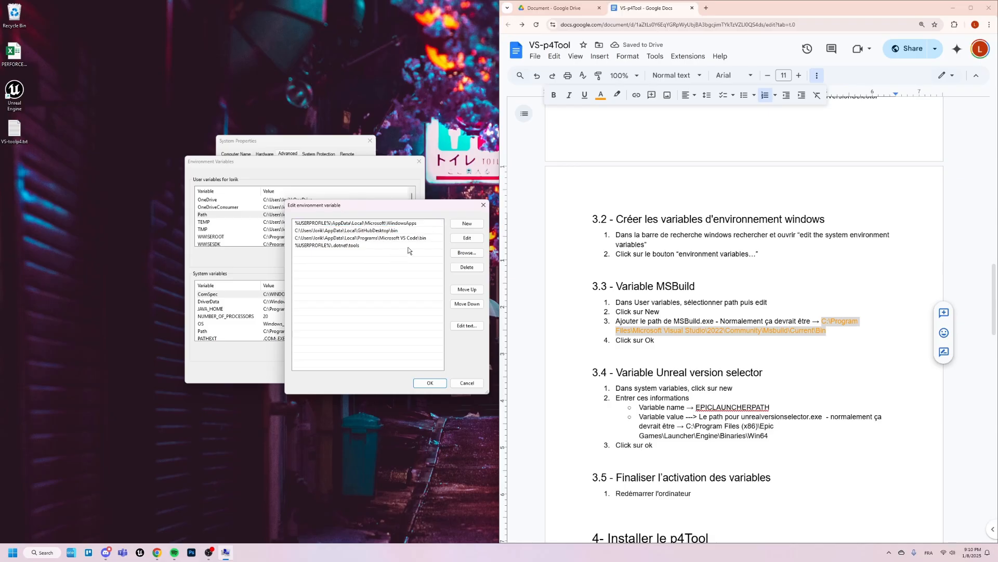
click(463, 225)
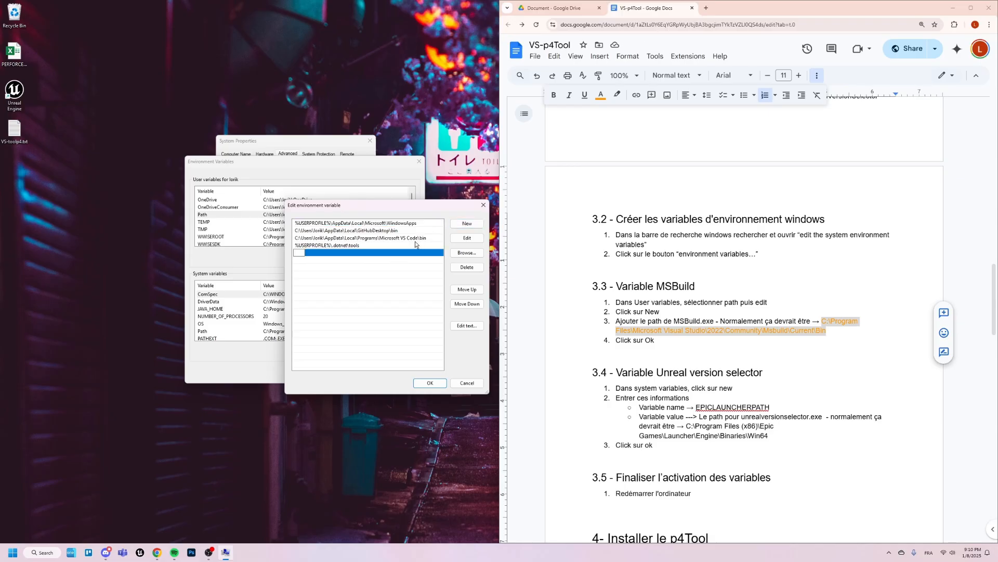
key(ctrl+v)
key(Return)
click(429, 384)
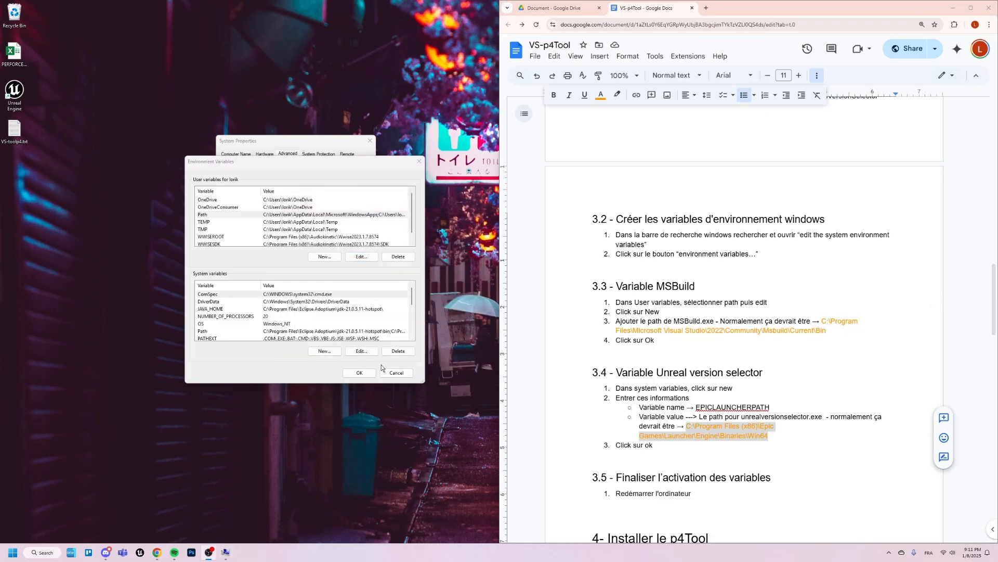
- Start a new system variable and name it EPICLAUNCHERPATH, copying the name from section 3.4
click(327, 352)
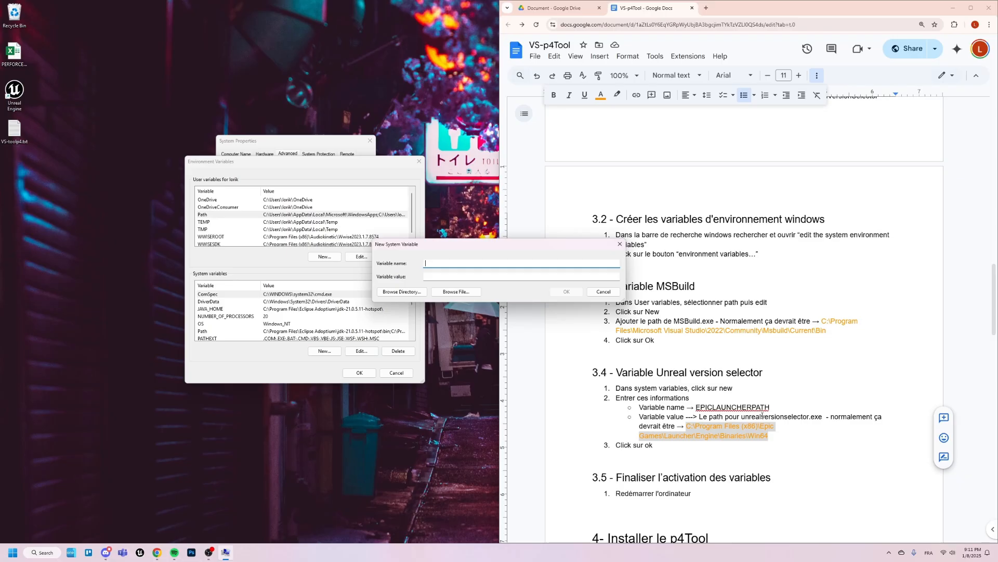
drag(773, 409, 697, 406)
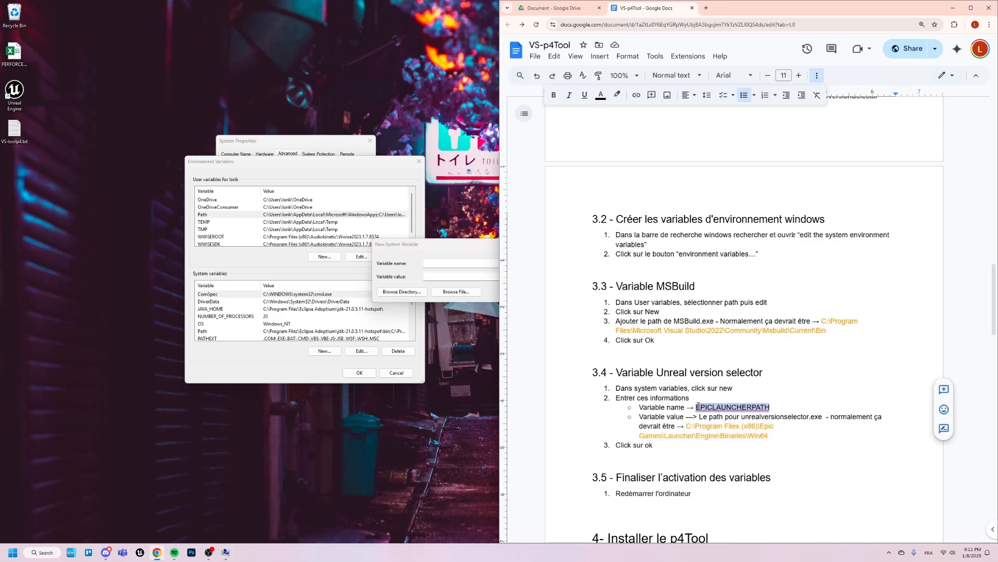
key(ctrl+c)
key(alt+Tab)
key(ctrl+v)
- Set the new system variable's value to C:\Program Files (x86)\Epic Games\Launcher\Engine\Binaries\Win64 from section 3.4 and save it
drag(779, 438, 688, 427)
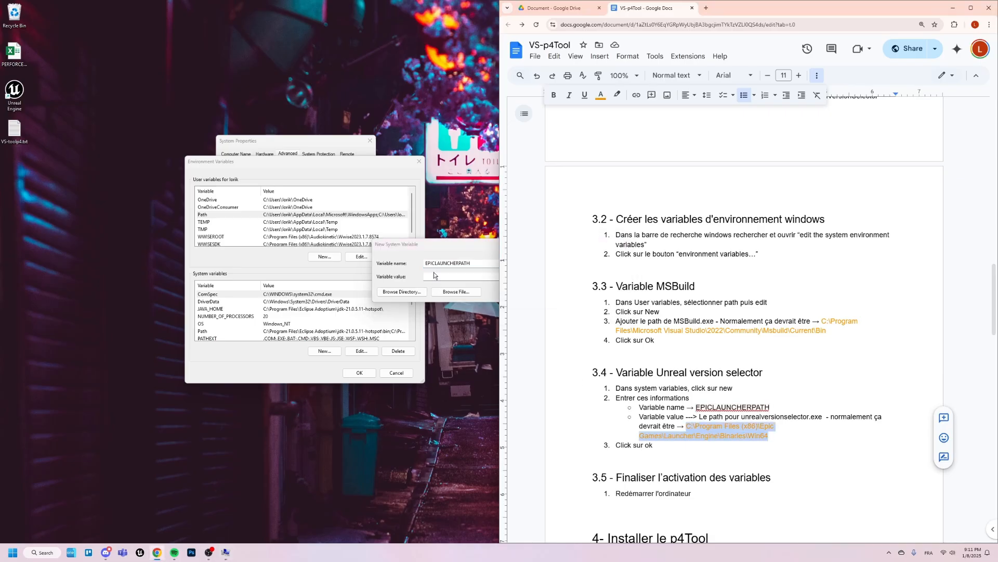
key(ctrl+c)
click(433, 274)
key(ctrl+v)
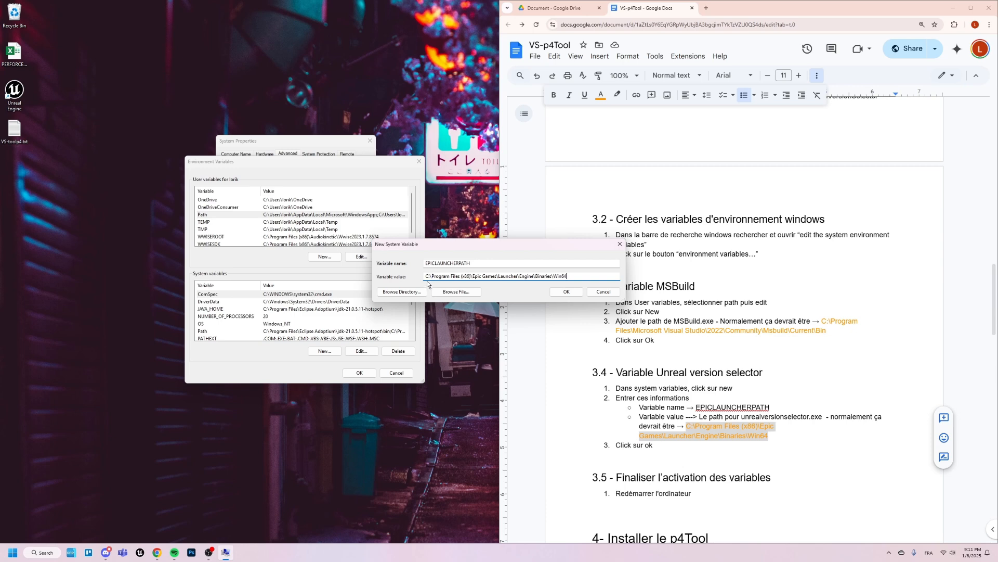
click(567, 291)
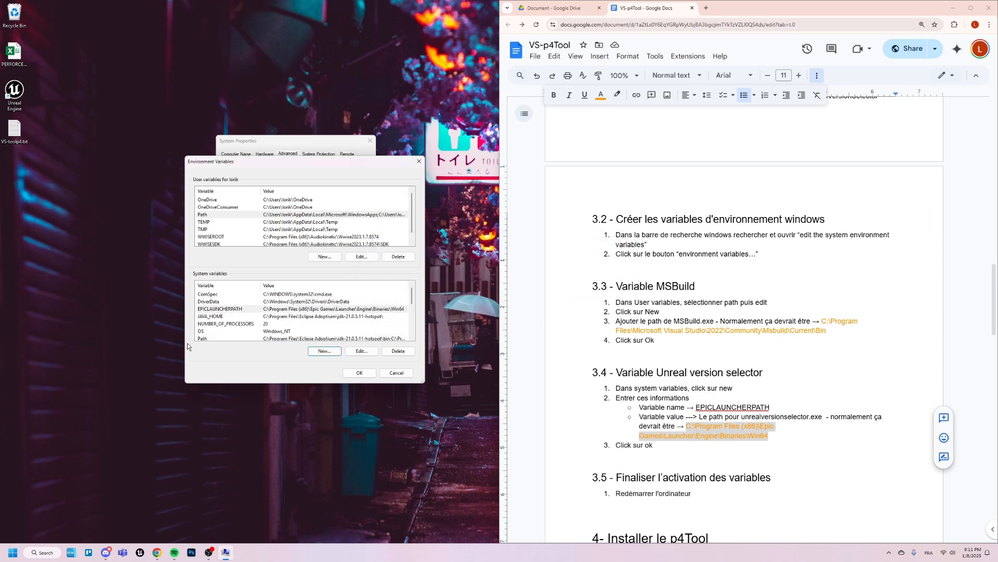
- Confirm the Environment Variables and System Properties dialogs, and bring up the Windows power options for the restart in section 3.5
scroll(748, 425, down, 2)
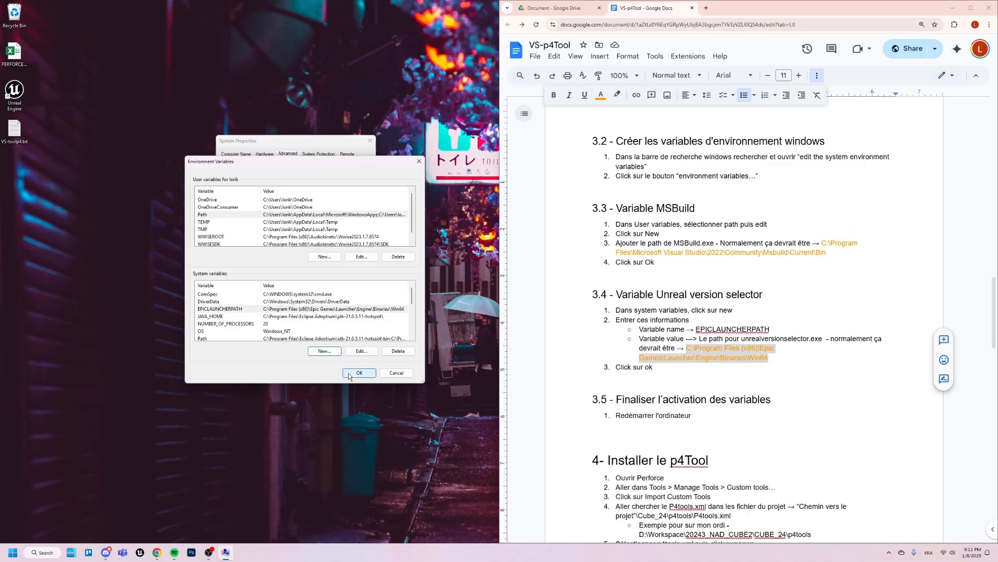
click(348, 374)
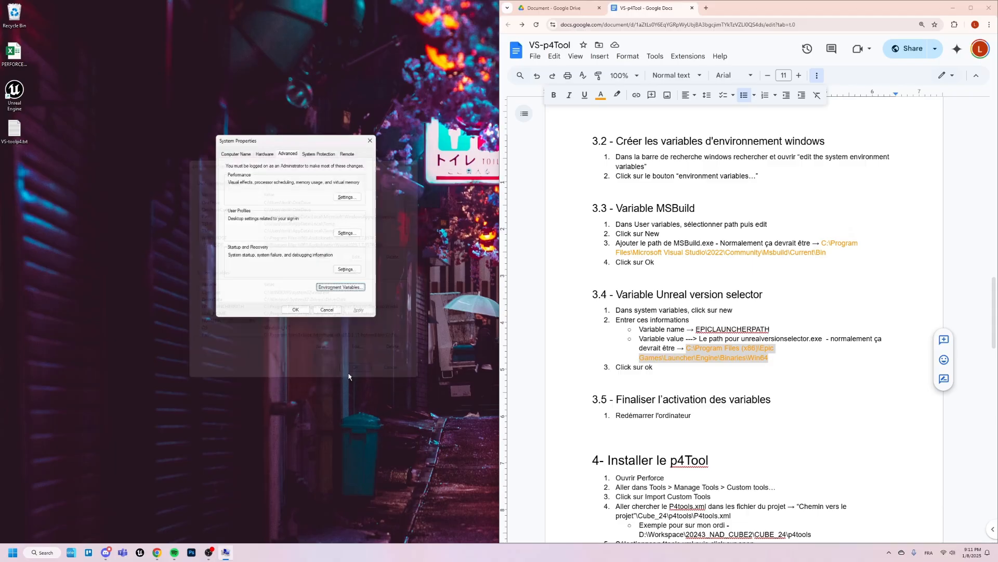
click(295, 311)
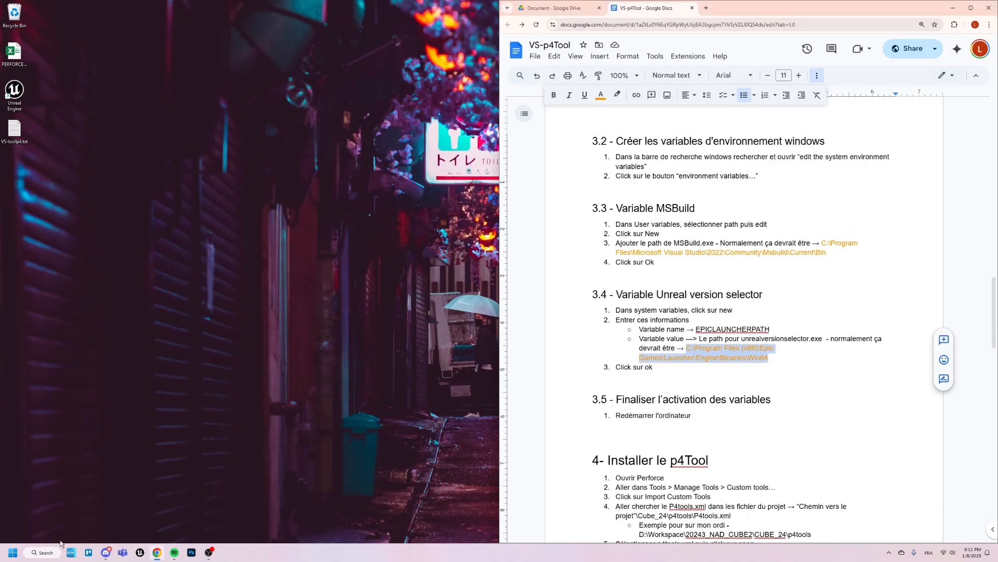
click(13, 552)
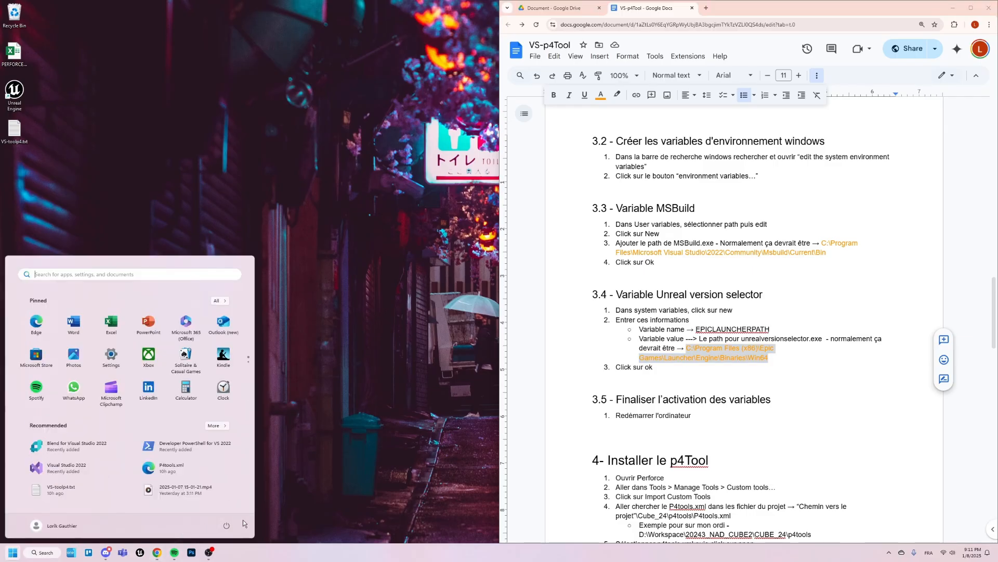
click(227, 526)
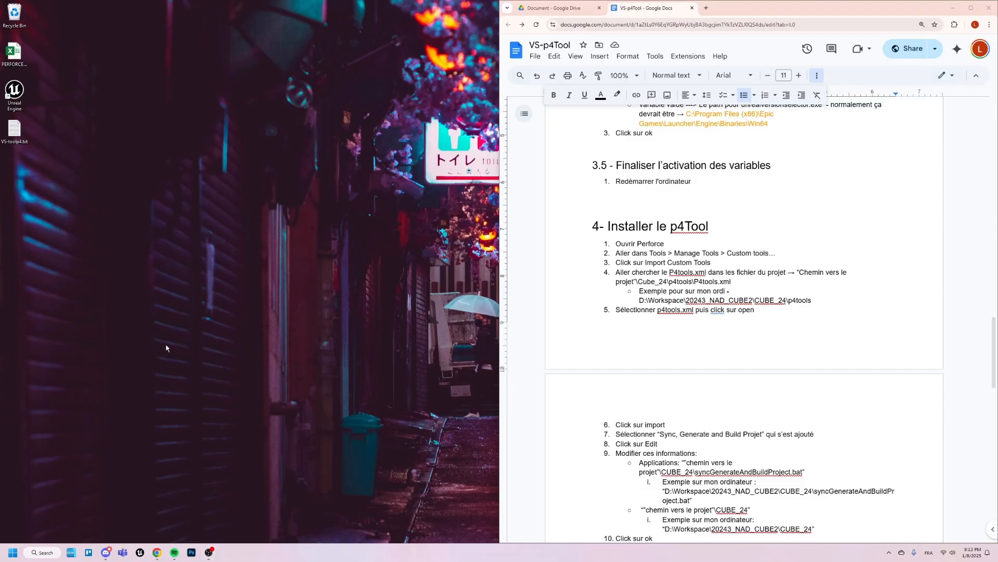
- Launch P4V and open its custom tools management dialog
key(super)
text(p4v)
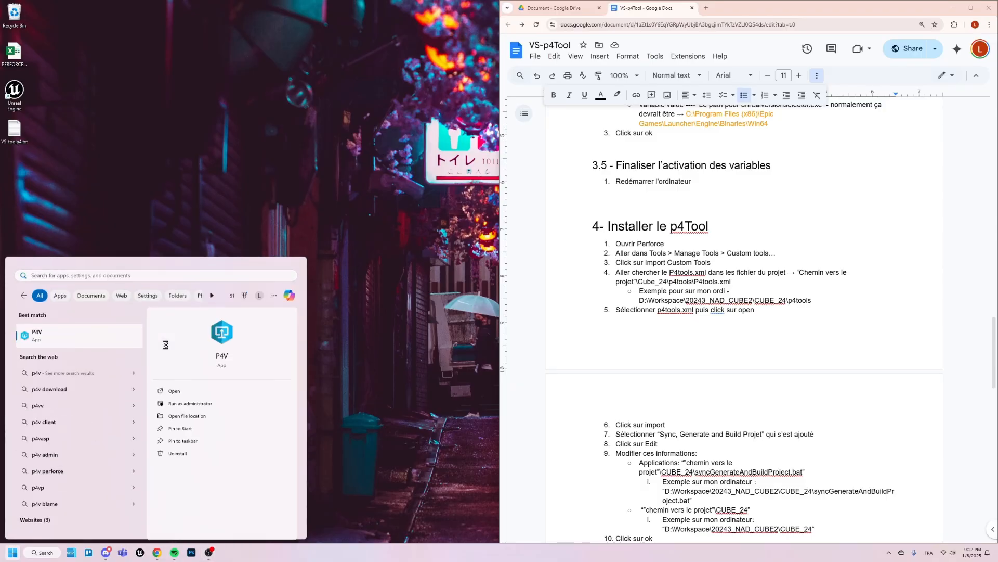
key(Return)
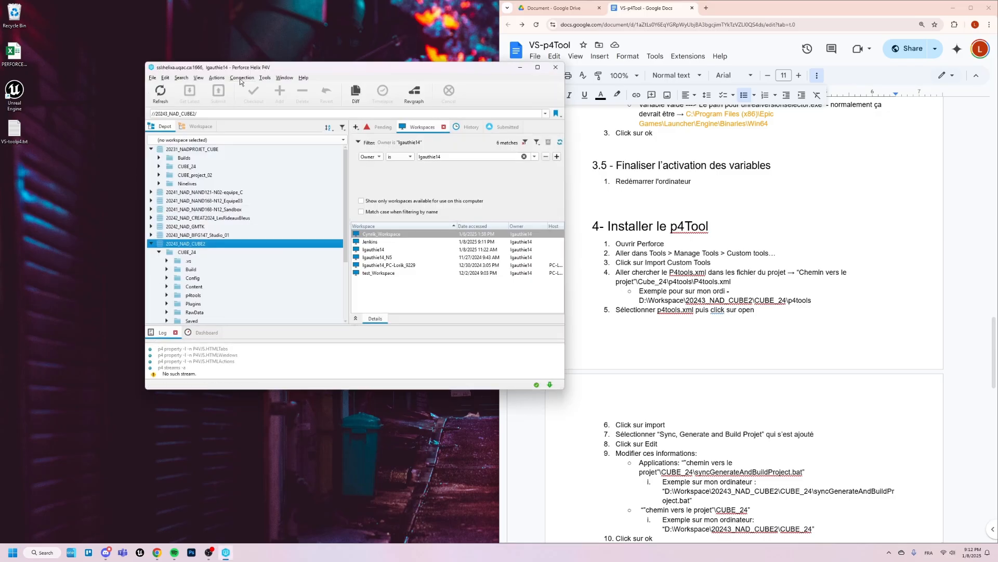
click(266, 78)
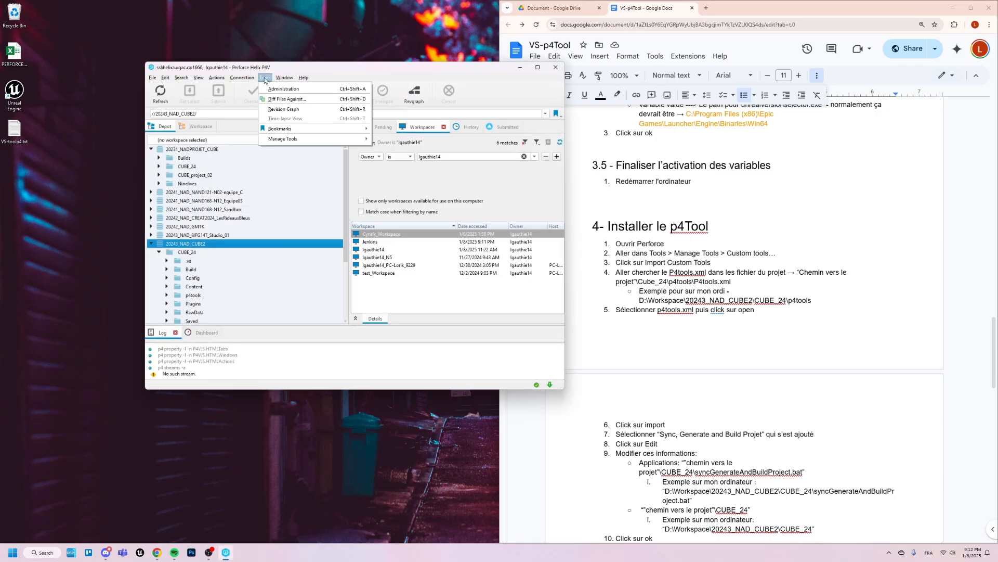
mouse_move(281, 139)
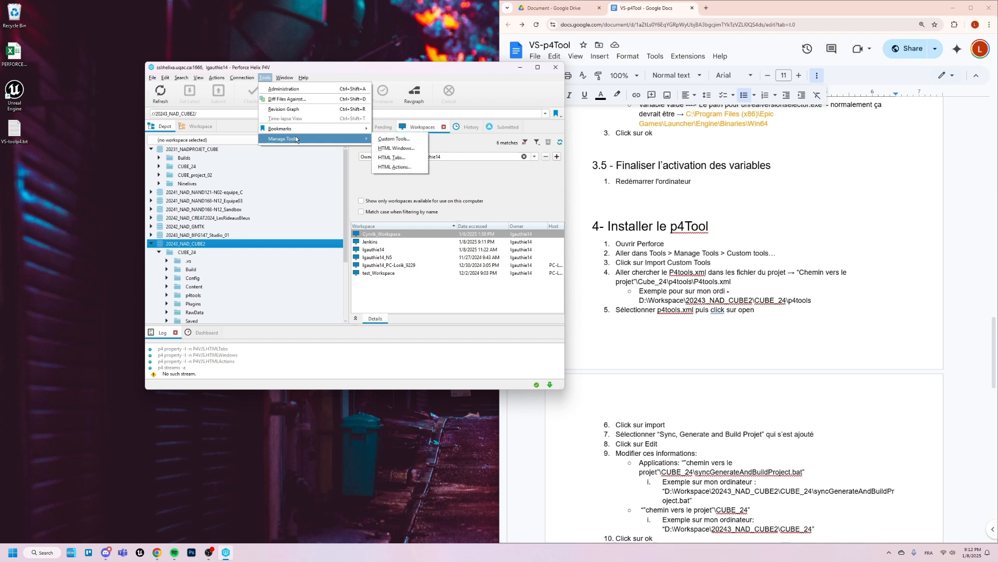
click(391, 138)
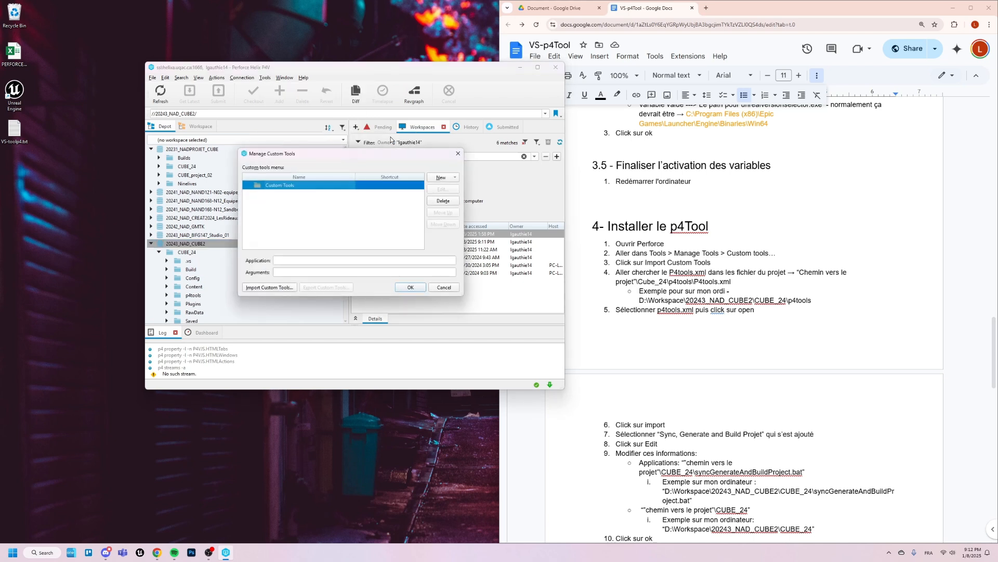
- Import the Sync, Generate and Build Project custom tool from P4tools.xml in D:\Workspace\20243_NAD_CUBE2\CUBE_24\p4tools
click(278, 288)
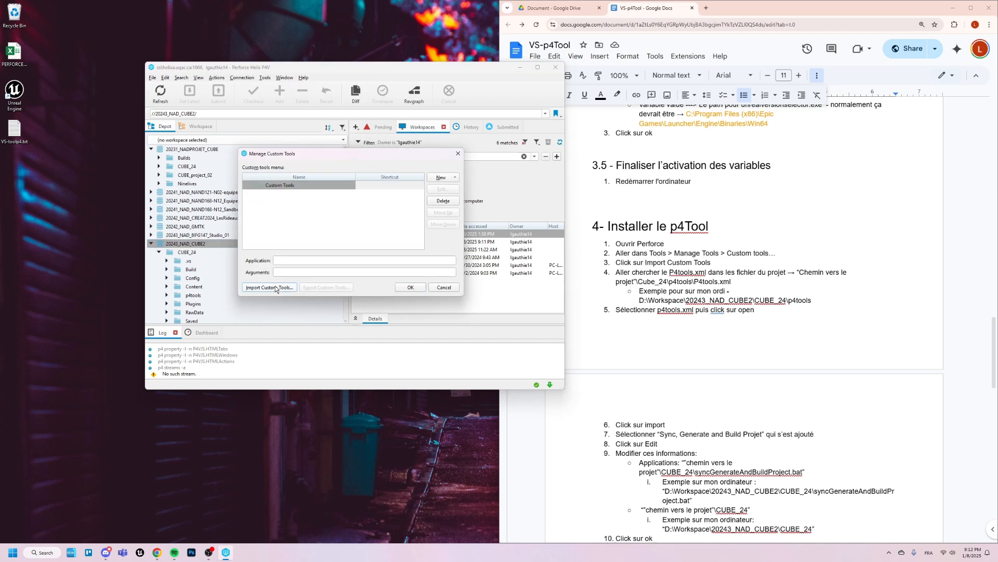
drag(475, 170, 409, 165)
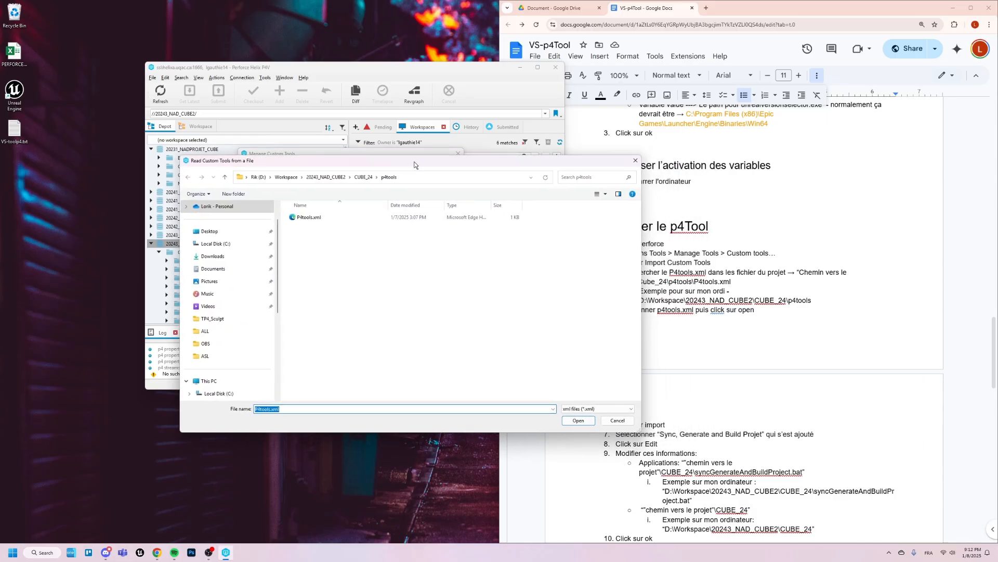
click(254, 177)
double_click(314, 304)
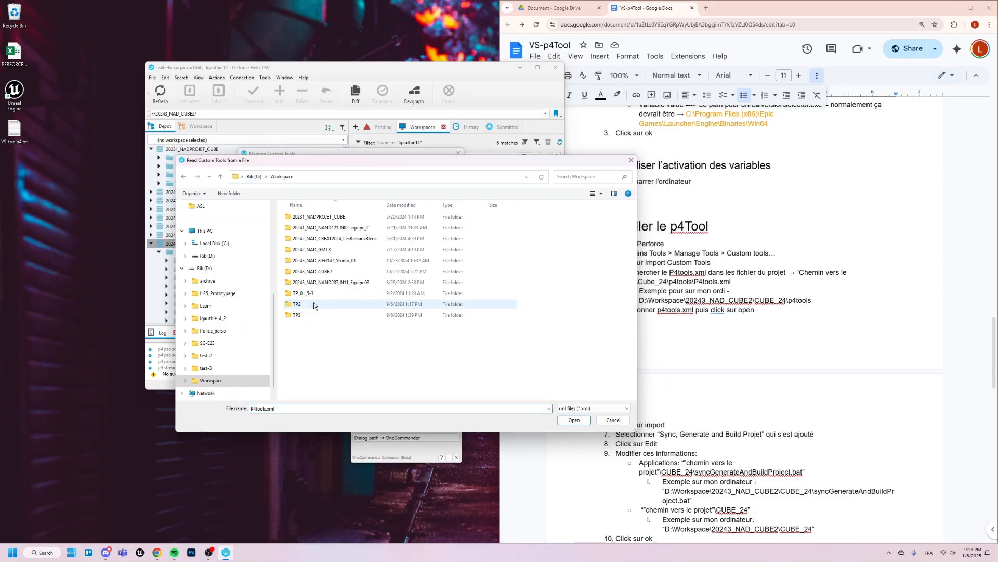
double_click(322, 271)
double_click(318, 217)
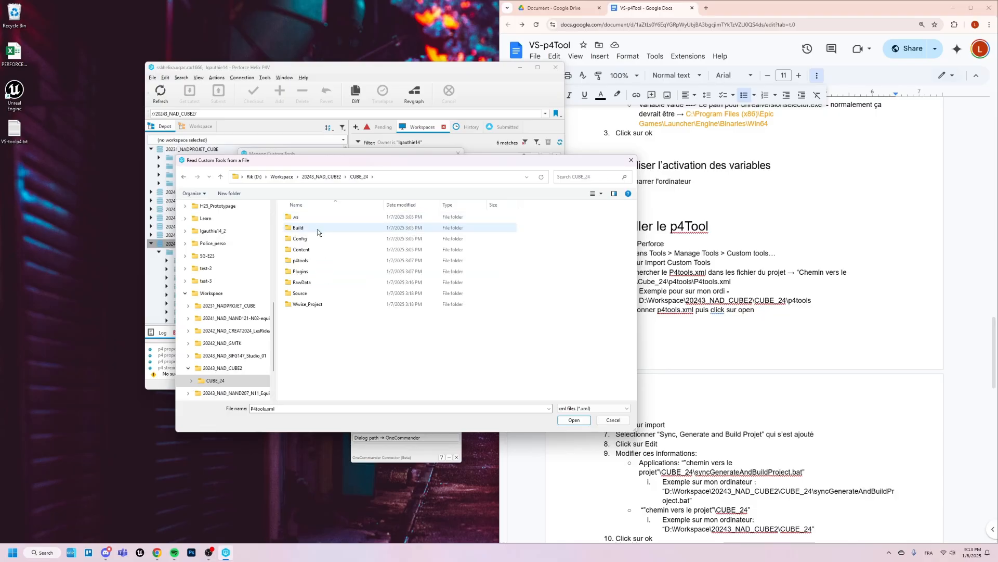
double_click(318, 261)
click(324, 216)
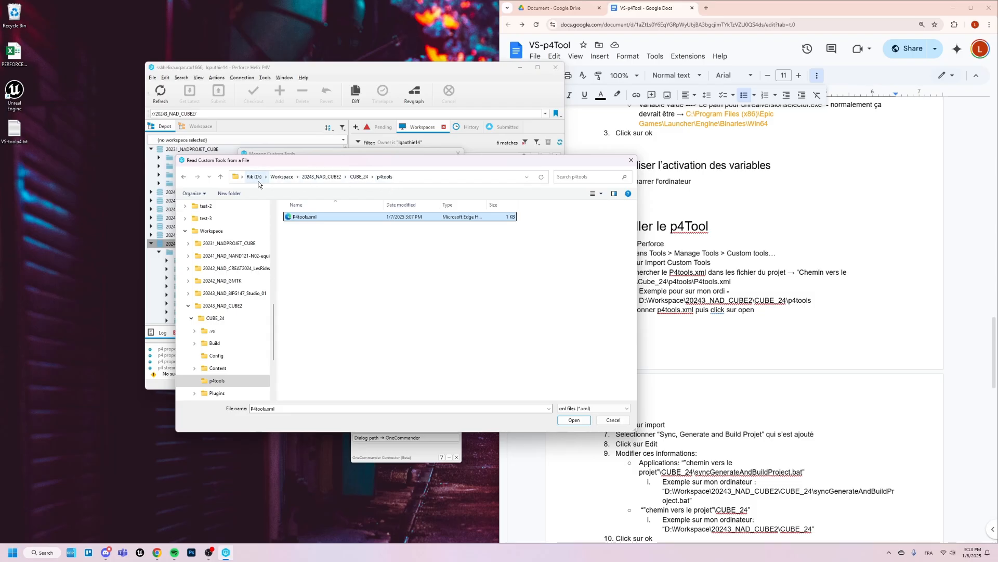
click(577, 423)
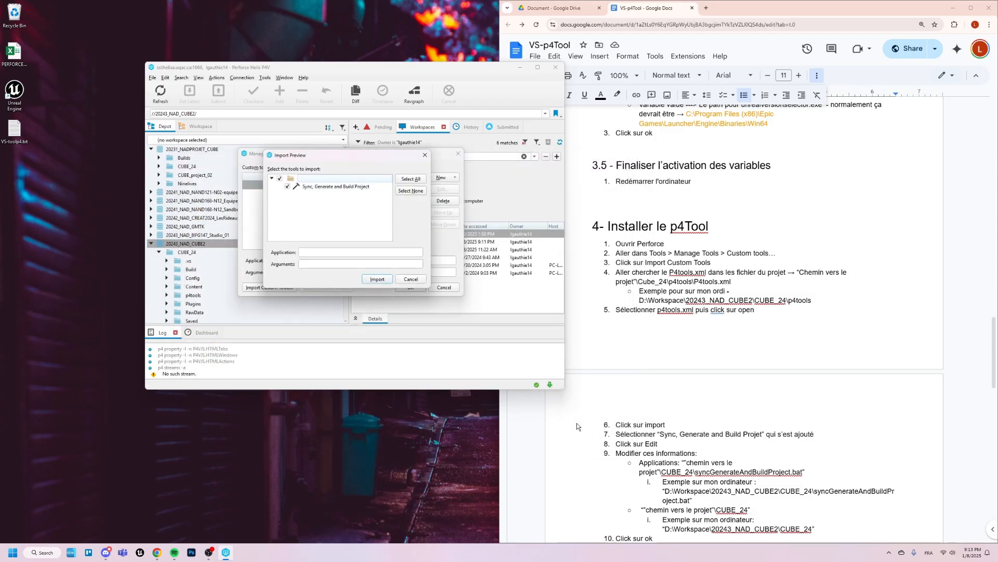
click(379, 280)
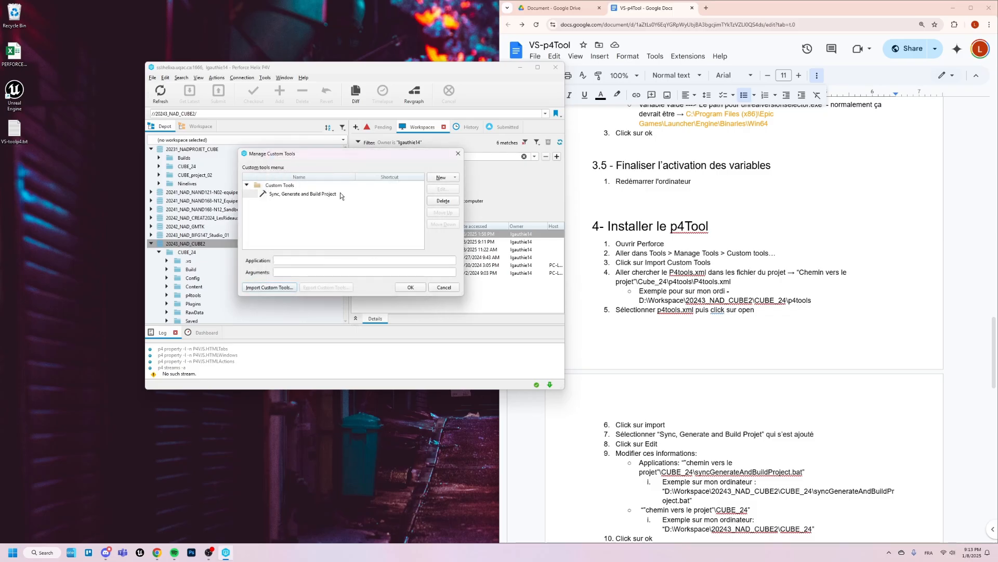
- Open the imported Sync, Generate and Build Project tool for editing, and copy the path D:\Workspace\20243_NAD_CUBE2\CUBE_24 from OneCommander
click(340, 194)
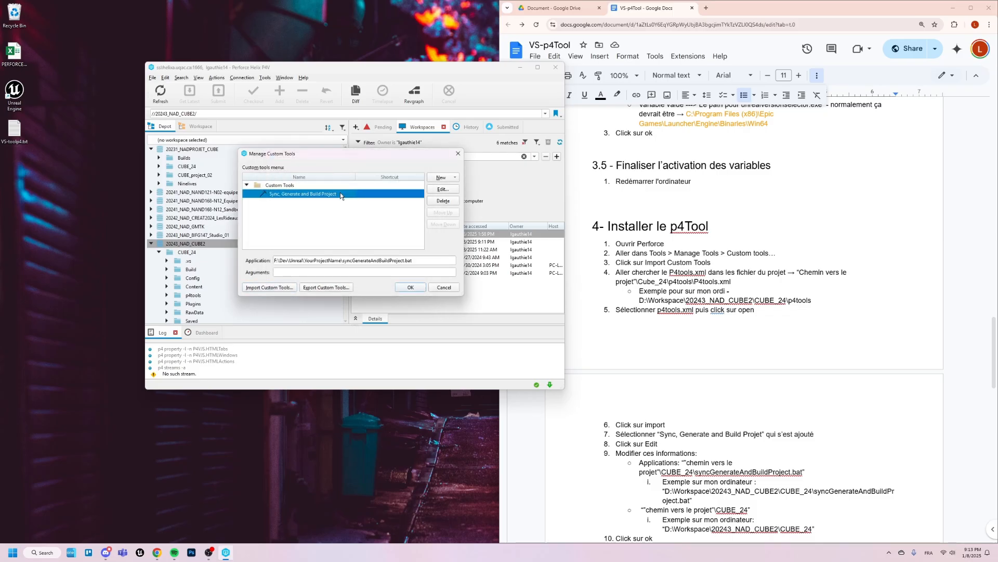
click(439, 189)
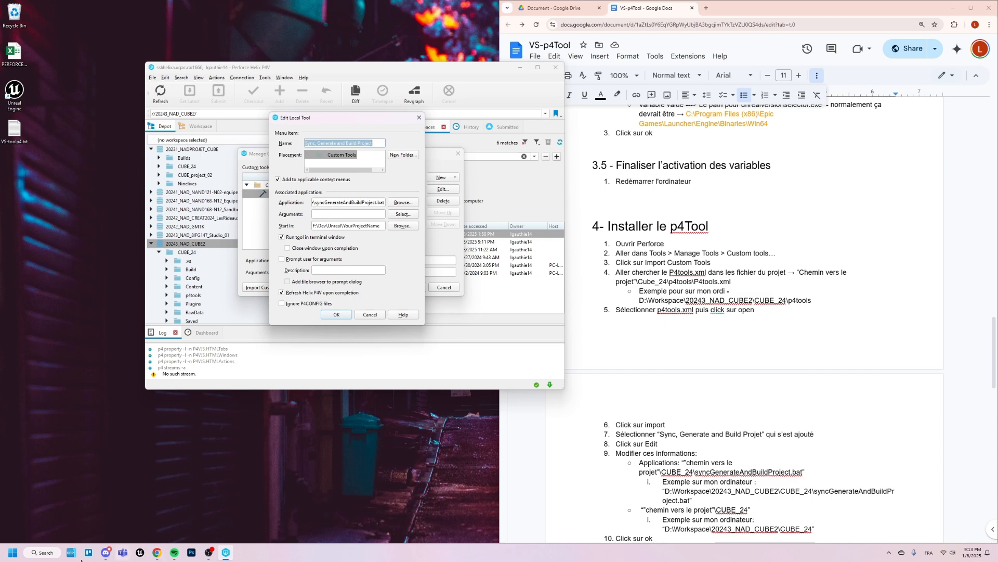
click(73, 555)
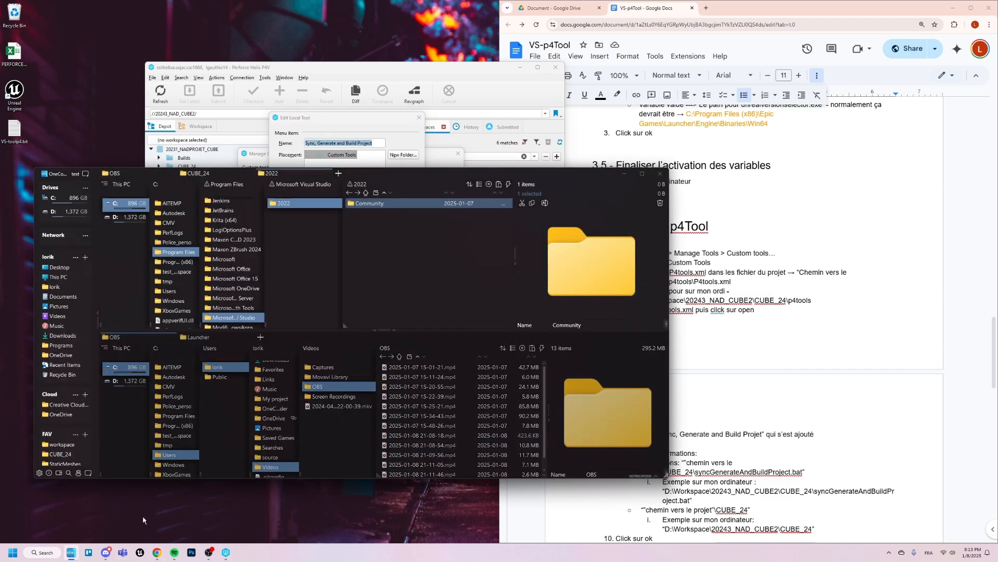
click(119, 223)
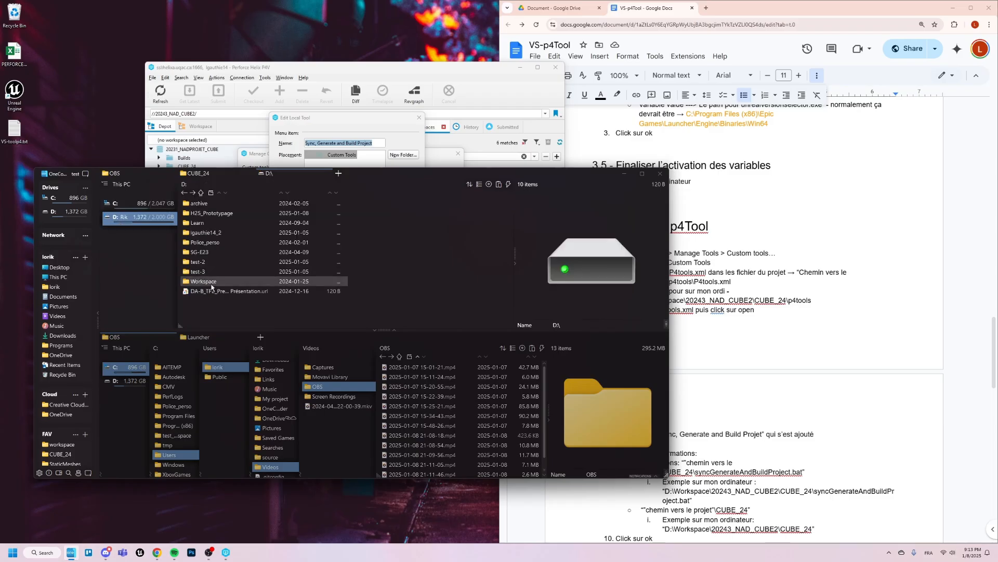
click(253, 282)
click(321, 253)
click(373, 205)
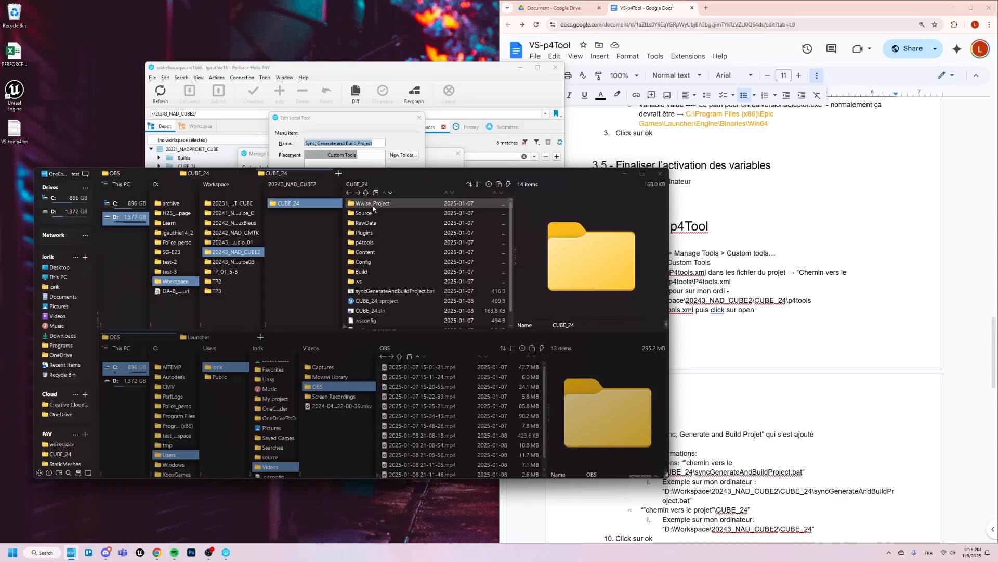
click(389, 187)
key(ctrl+c)
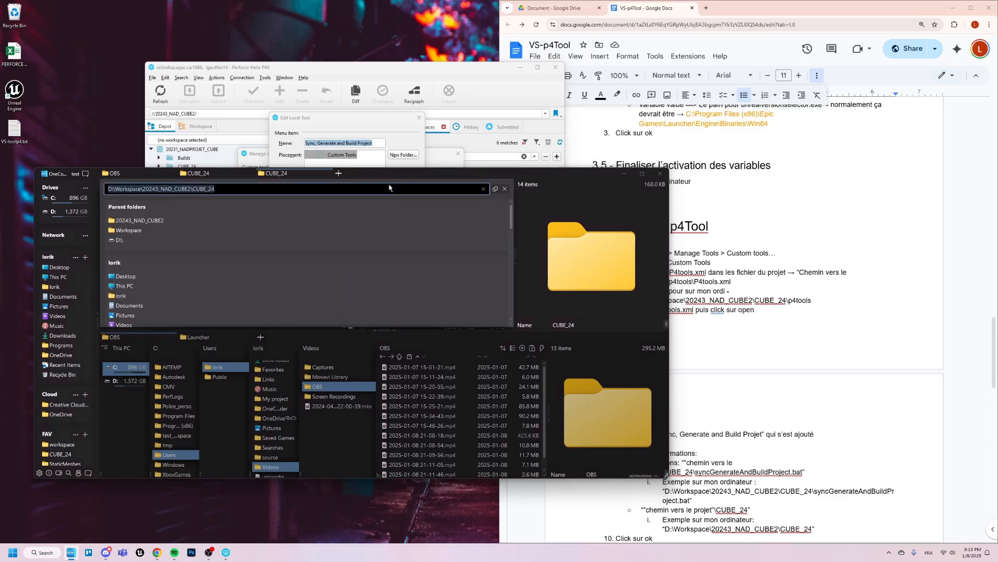
- Back in P4V, set the tool's Start In folder to D:\Workspace\20243_NAD_CUBE2\CUBE_24
click(373, 120)
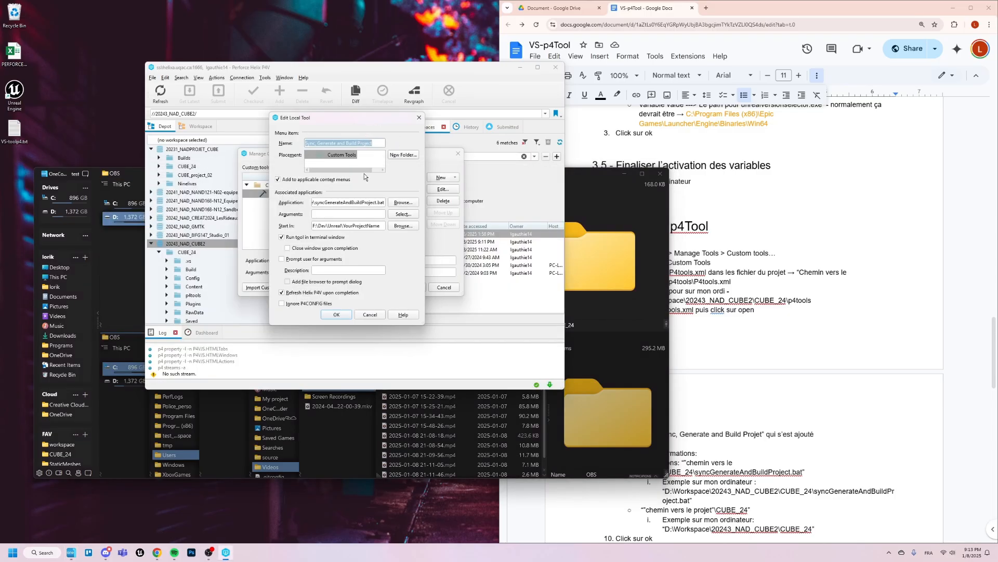
drag(382, 225, 294, 227)
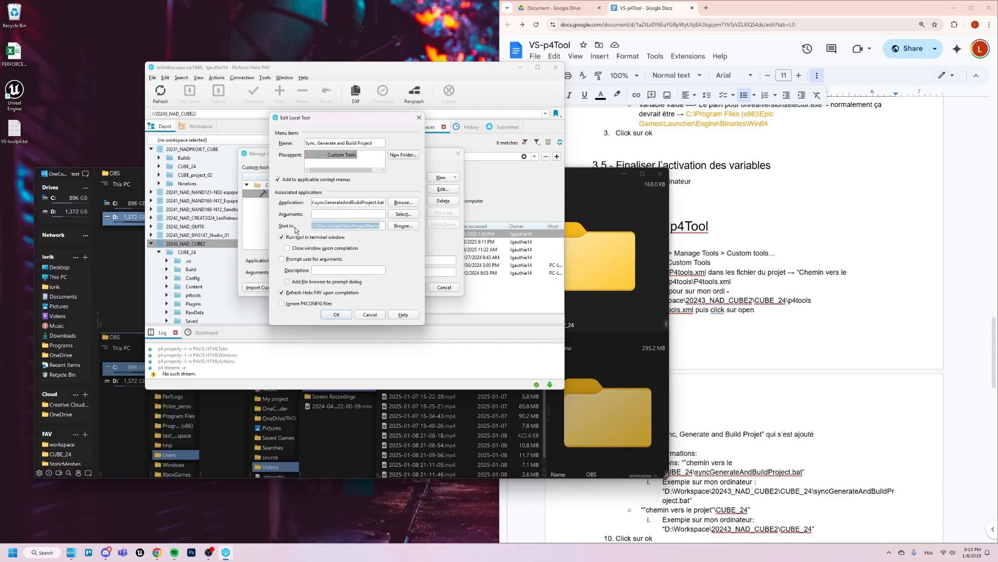
key(ctrl+v)
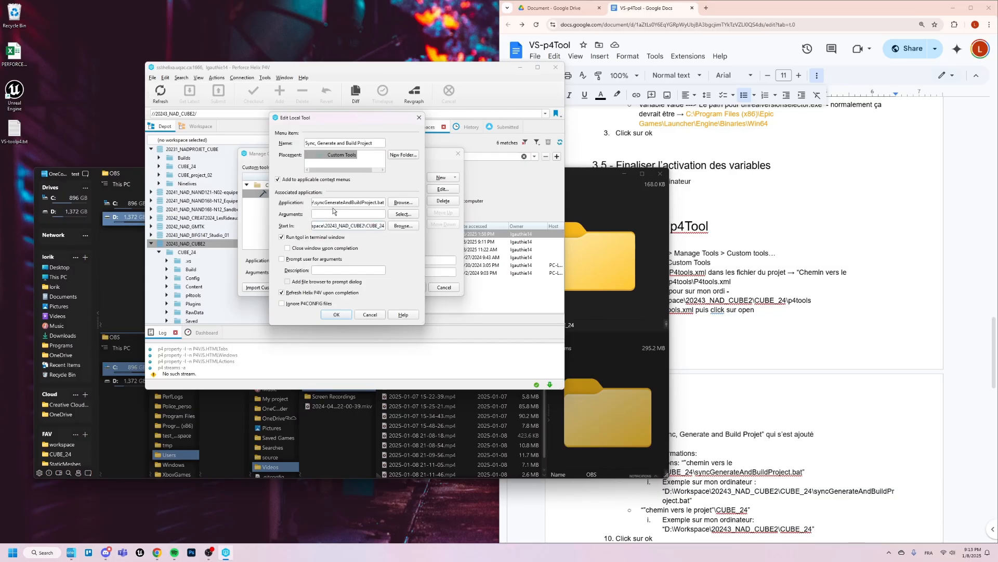
- Replace the folder part of the tool's Application path with D:\Workspace\20243_NAD_CUBE2\CUBE_24, and save the tool and the custom tools list
double_click(314, 201)
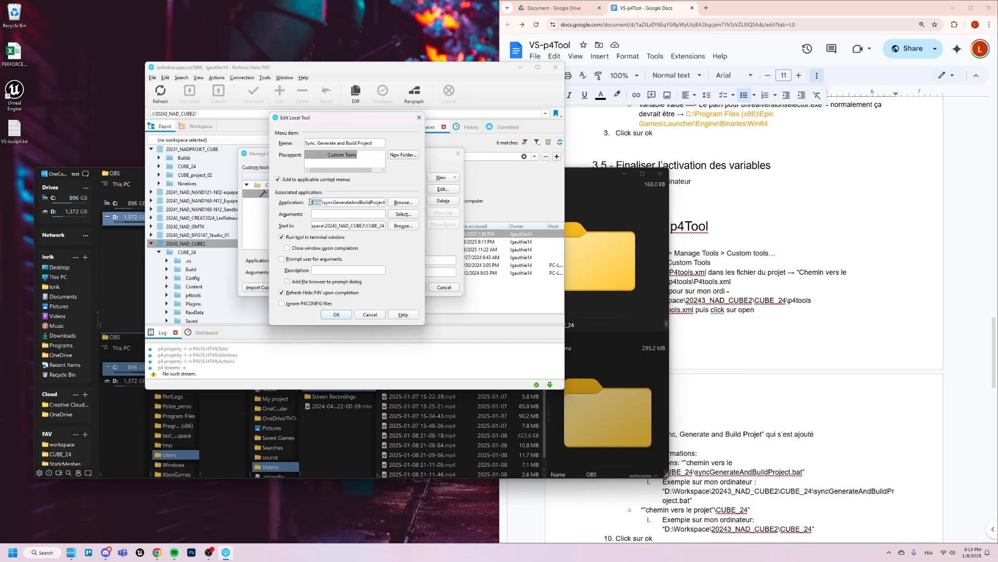
click(343, 202)
drag(339, 201, 255, 204)
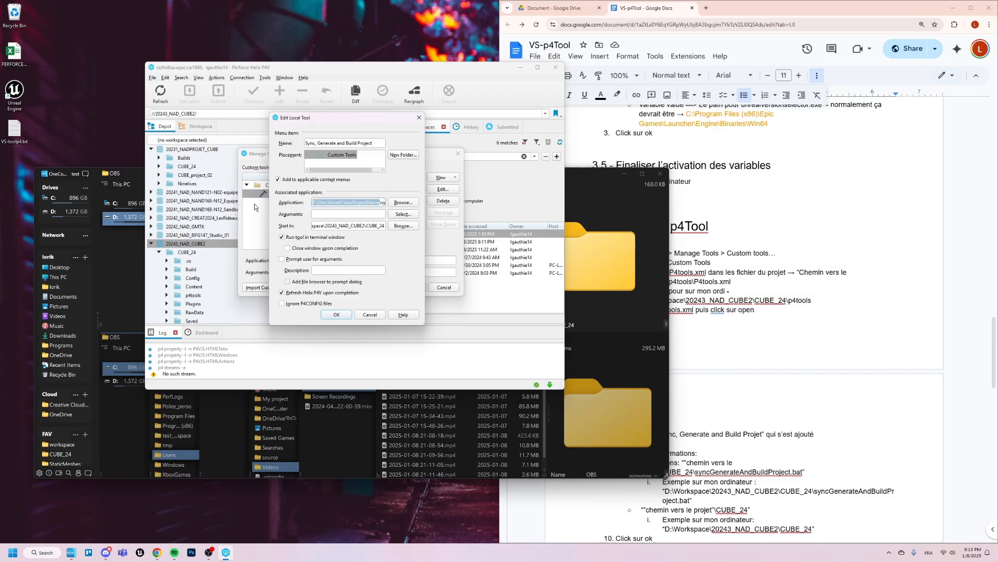
key(ctrl+v)
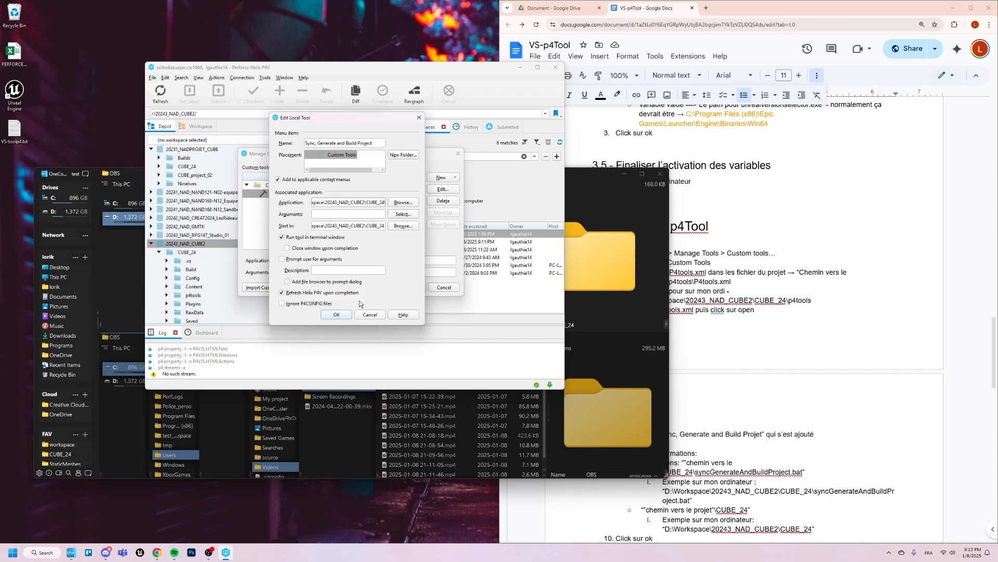
click(344, 315)
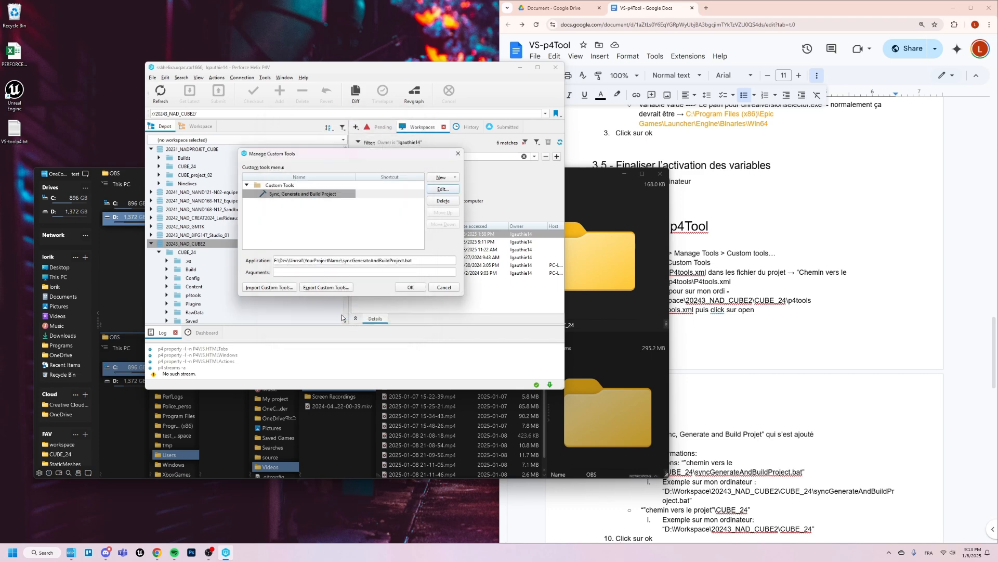
click(410, 287)
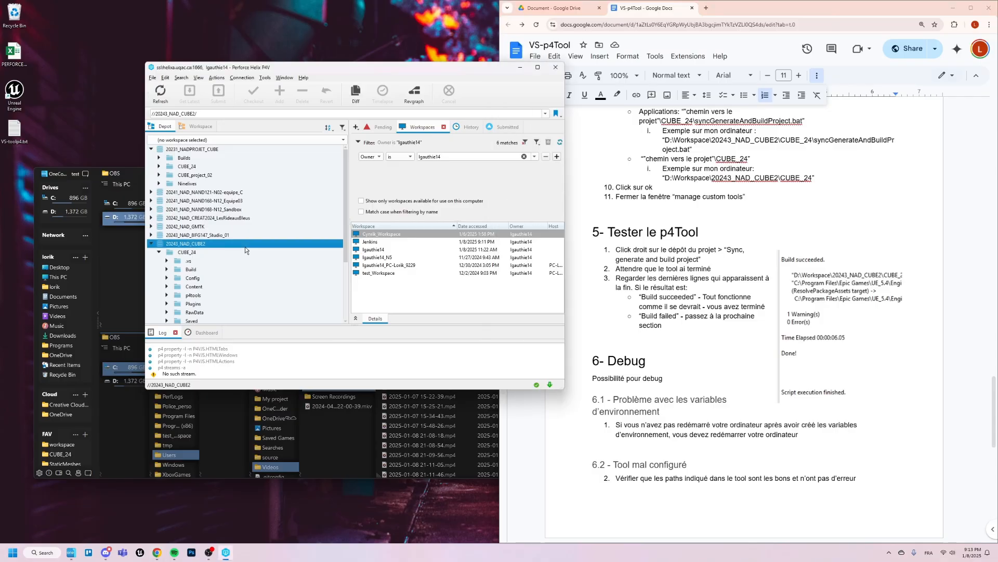
- Run Sync, Generate and Build Project on the 20243_NAD_CUBE2 depot
right_click(245, 247)
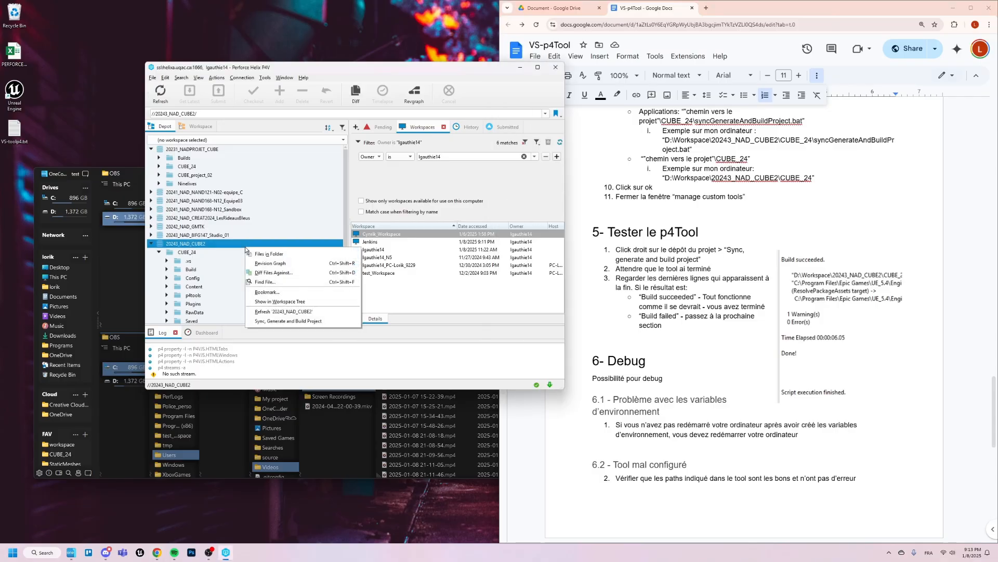
click(319, 321)
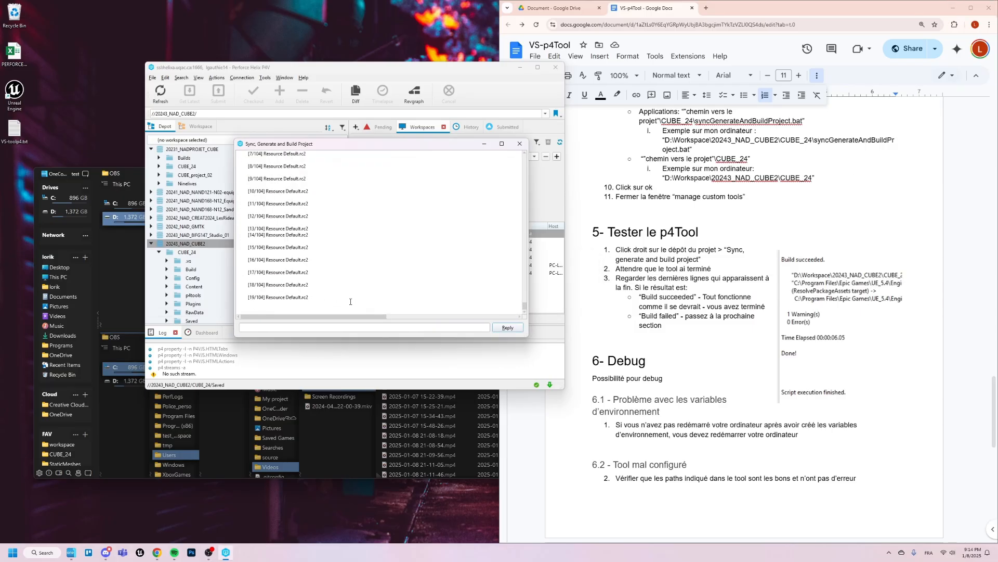
- In the Google Doc, add "Le message d'erreur va ressembler à "Msbuild n'est pas une commande reconnu"" under heading 6.1, accepting the Msbuild spelling suggestion
click(730, 419)
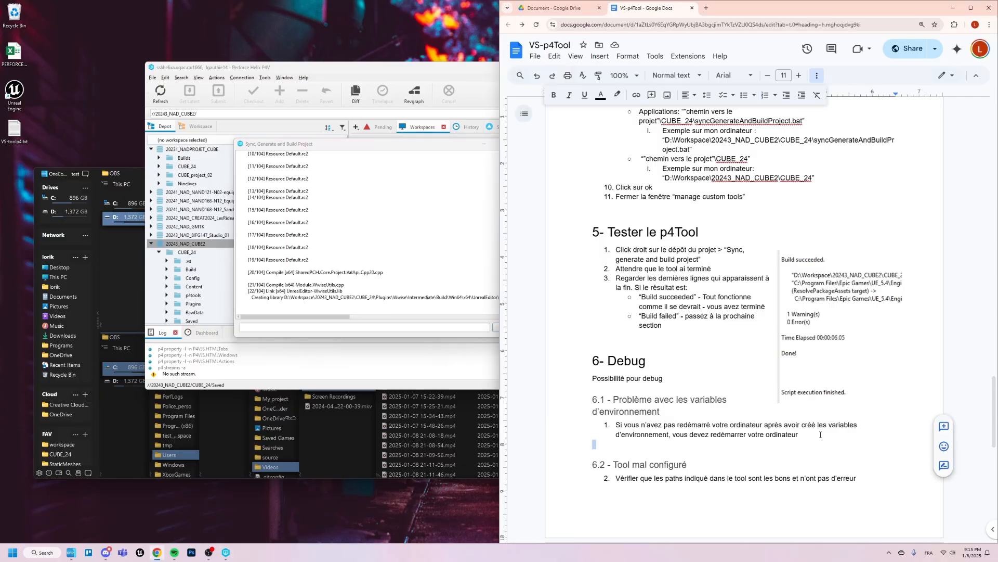
key(Return)
text(Le message d'erreur va ressembler à )
text("Ms build n'est pas une commande reconnu")
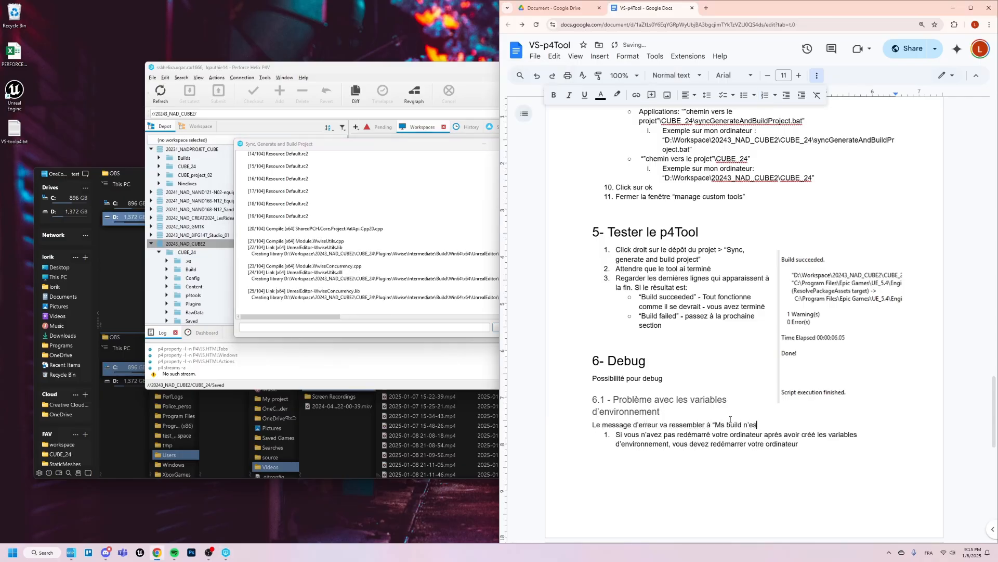
click(291, 296)
click(731, 424)
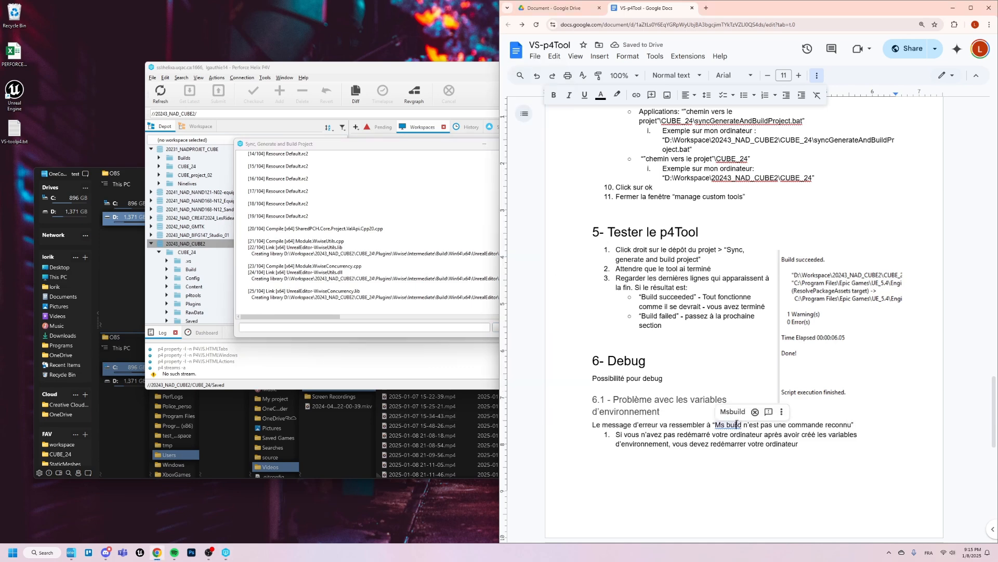
click(733, 411)
- Check the final lines of the tool's build output for the build result
click(291, 297)
scroll(669, 386, down, 6)
scroll(668, 387, down, 2)
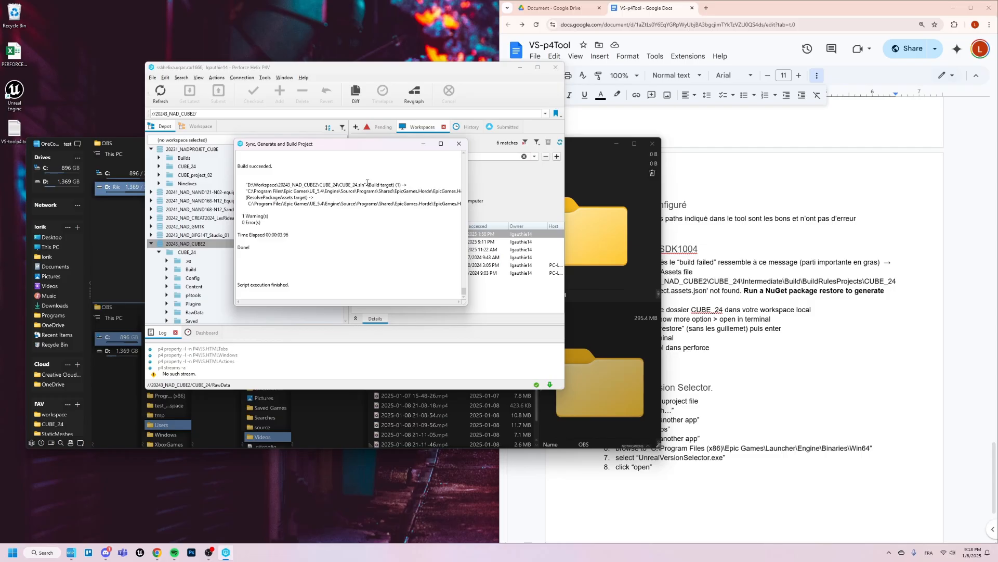
scroll(367, 183, up, 1)
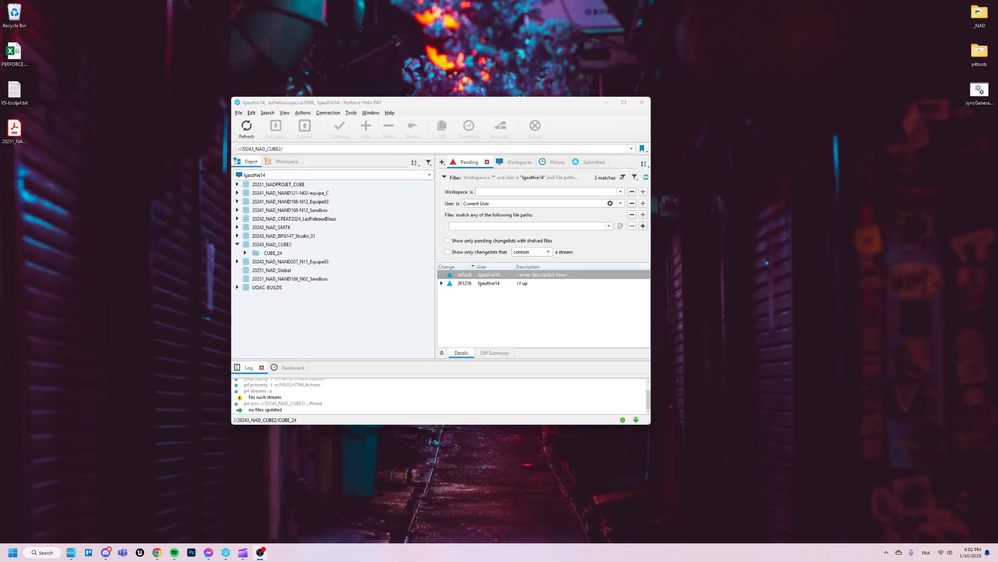
- Run Sync, Generate and Build Project again on the 20243_NAD_CUBE2 depot
click(322, 244)
right_click(323, 244)
click(379, 544)
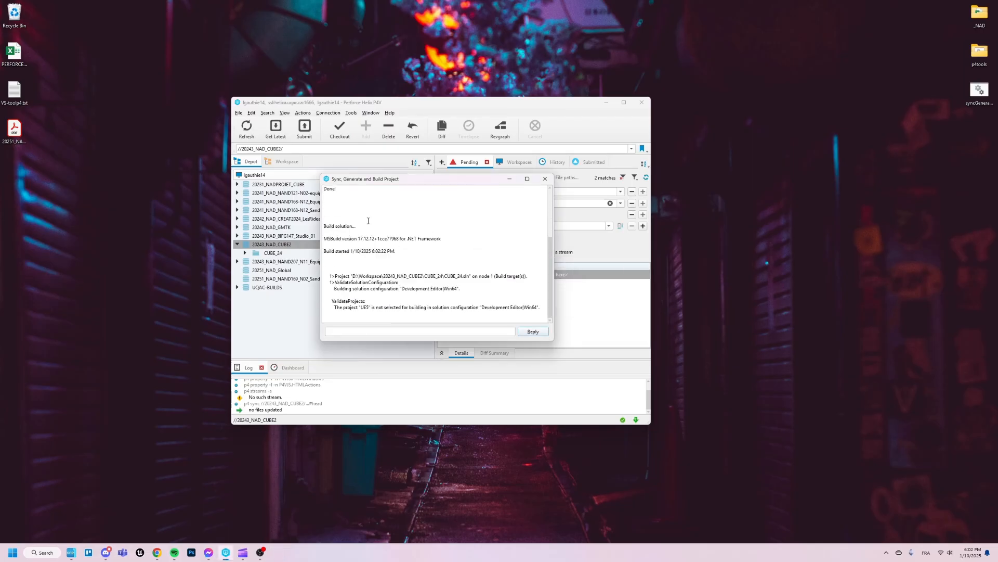
- Examine the "Get latest revision" section at the start of the tool's output, and close the output window
drag(551, 199, 550, 183)
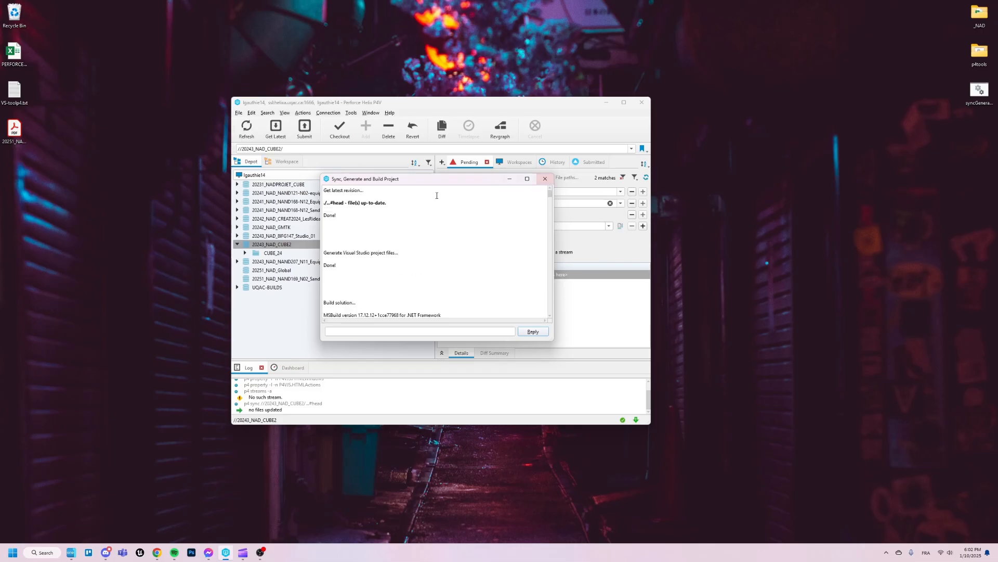
drag(323, 202, 395, 202)
click(342, 201)
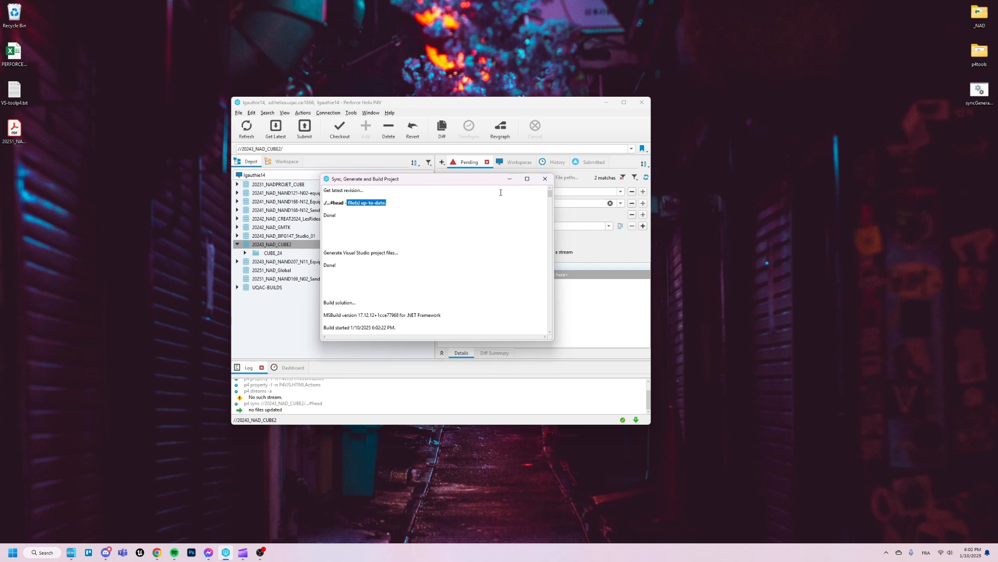
click(539, 181)
- Rerun Sync, Generate and Build Project on 20243_NAD_CUBE2 and highlight the line under "Get latest revision" in its output
right_click(307, 246)
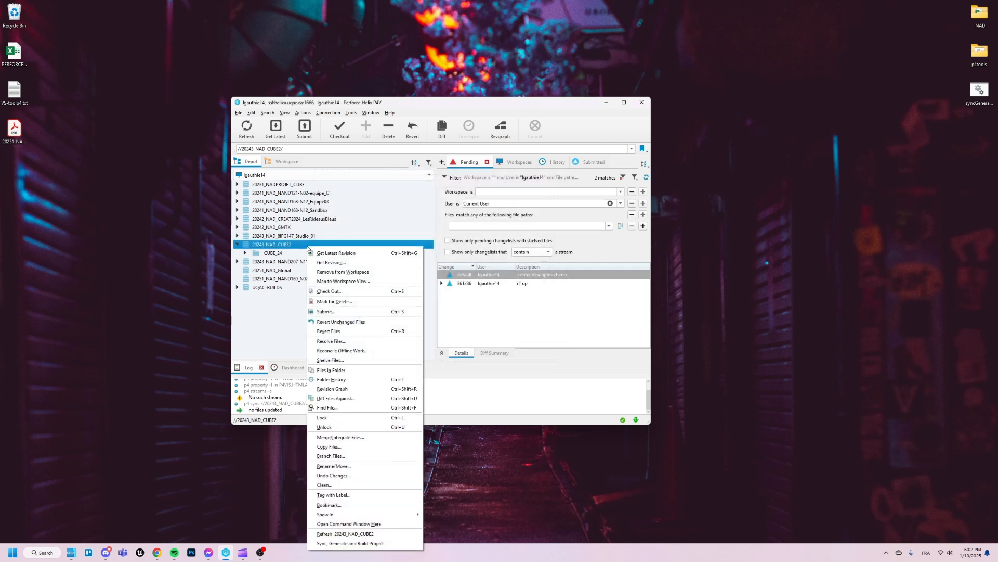
click(343, 543)
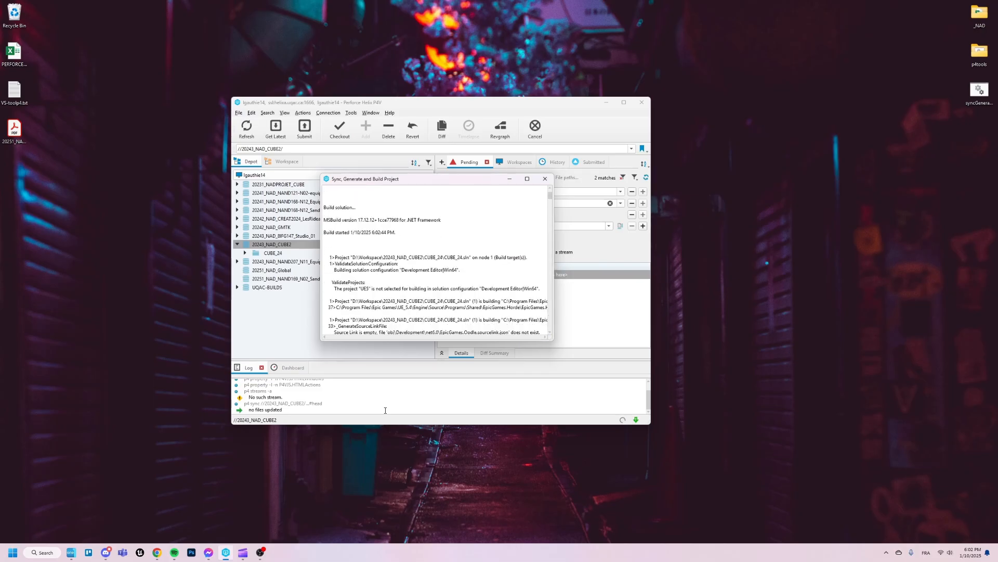
scroll(552, 201, up, 3)
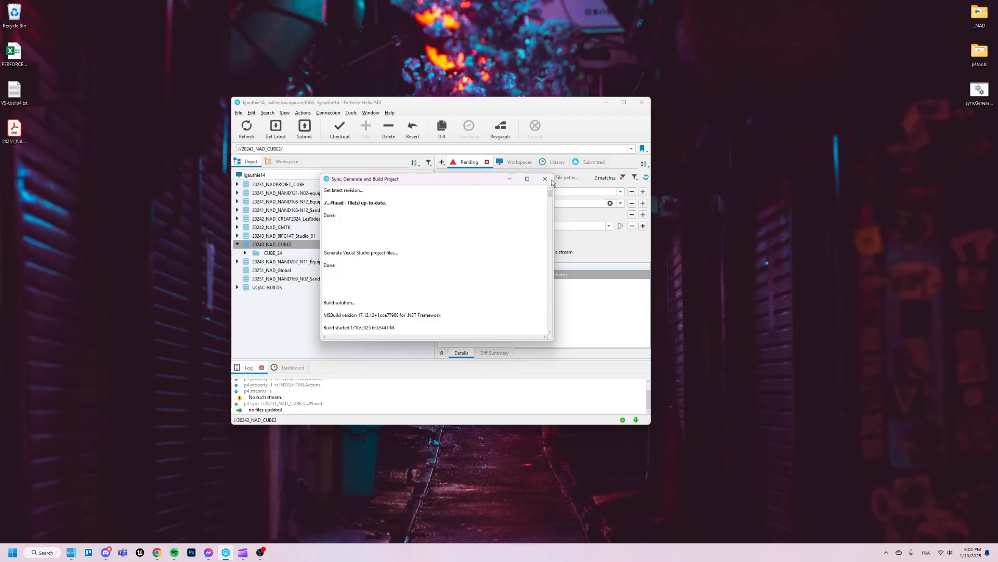
drag(324, 203, 387, 203)
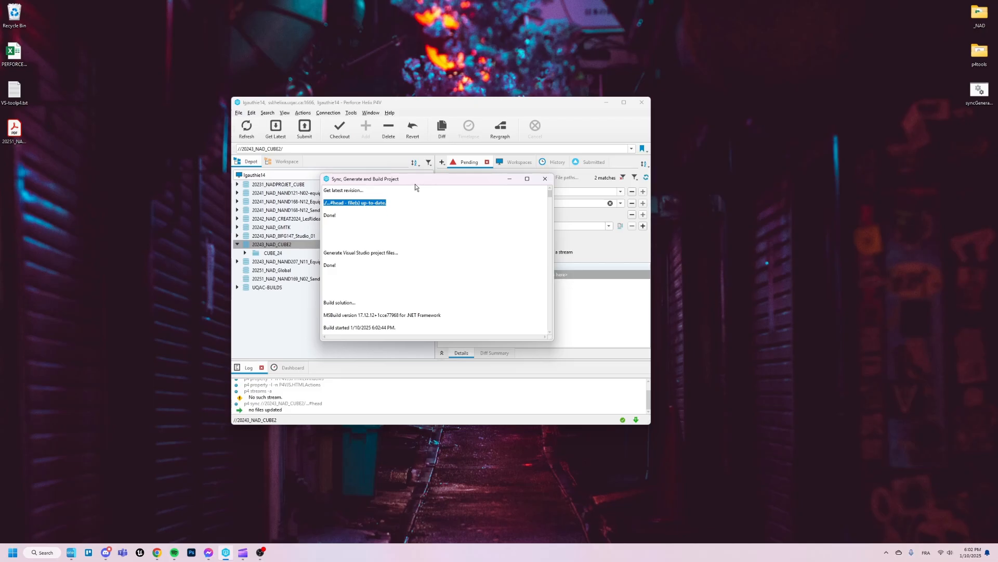
- Get the latest revision of the 20243_NAD_CUBE2 depot, and run Sync, Generate and Build Project on it
click(545, 179)
click(276, 130)
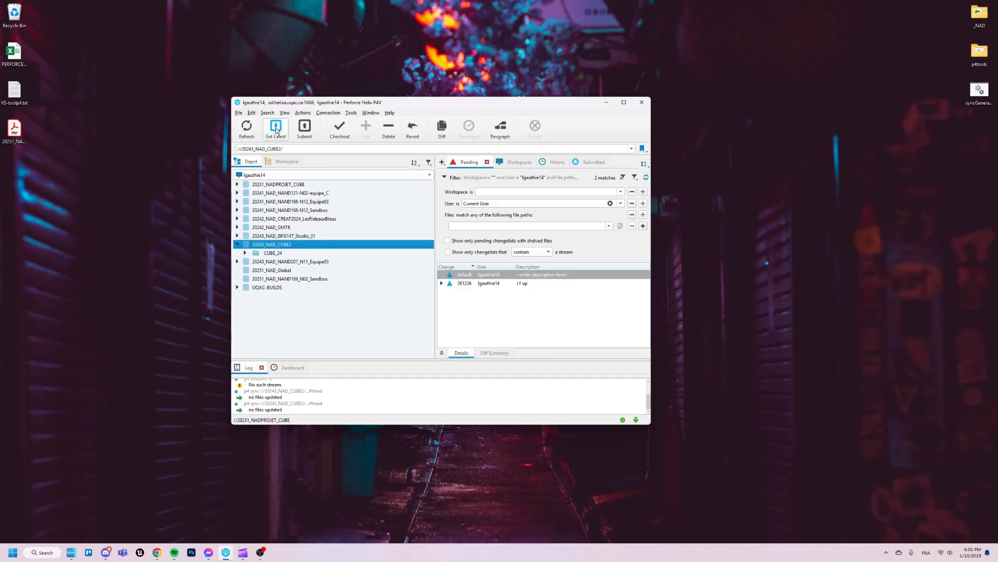
right_click(308, 246)
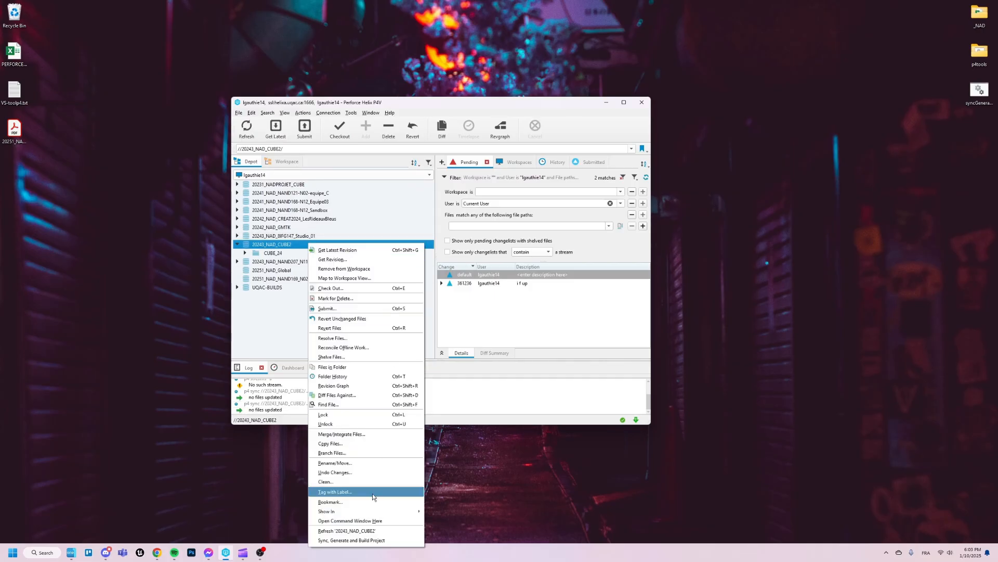
click(364, 543)
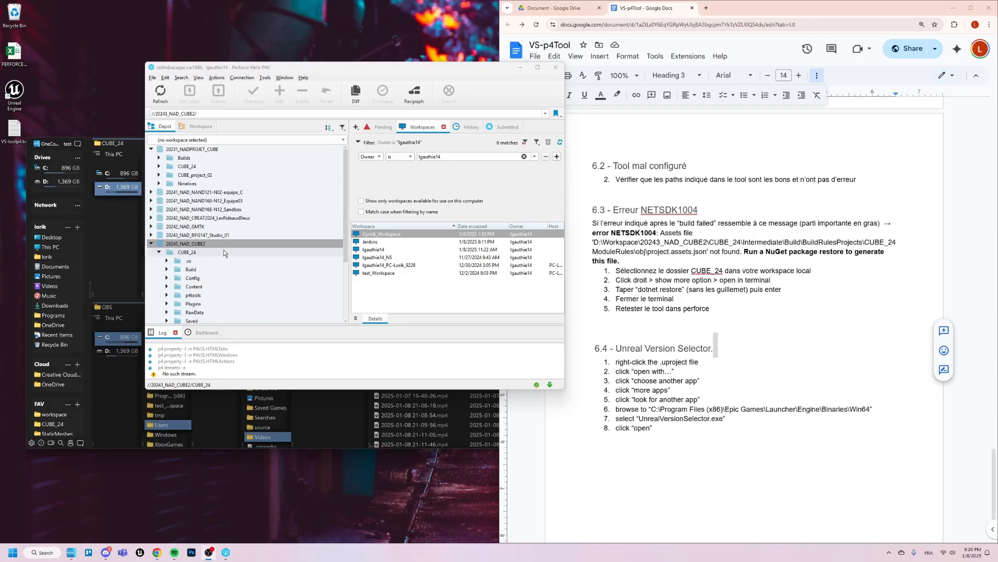
- Run Sync, Generate and Build Project on 20243_NAD_CUBE2, highlight the error line in its output, and close the output window
right_click(225, 246)
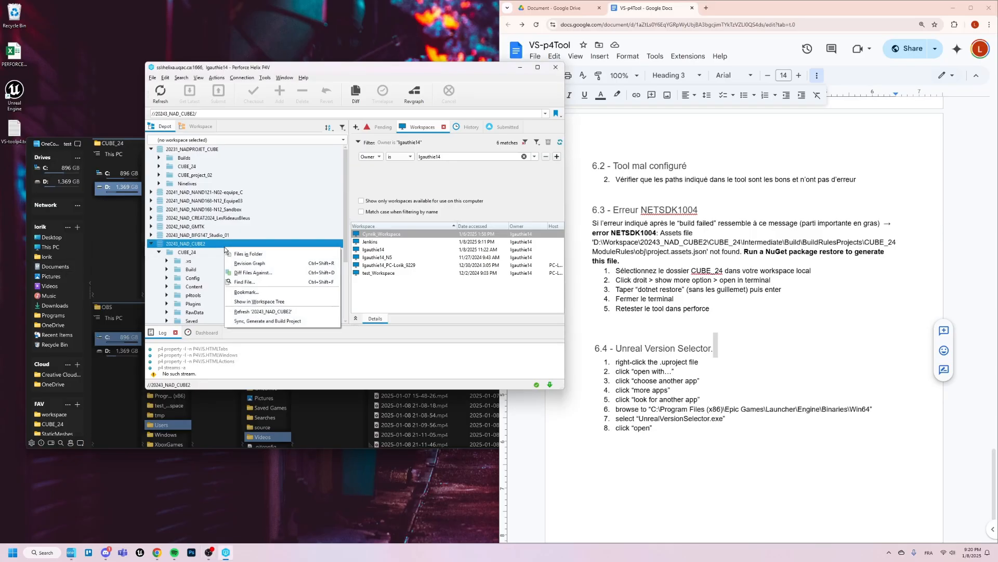
click(266, 320)
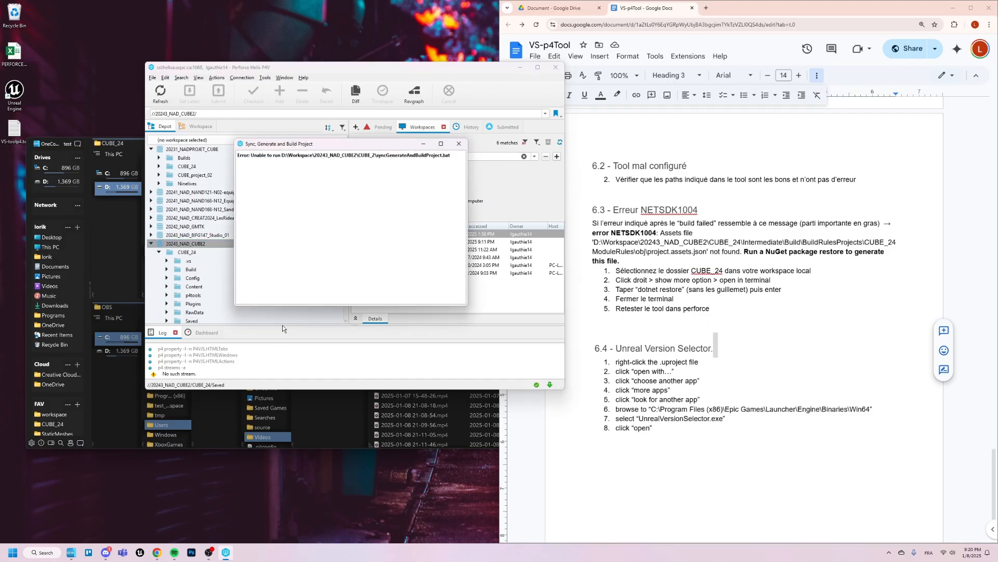
drag(452, 155, 237, 155)
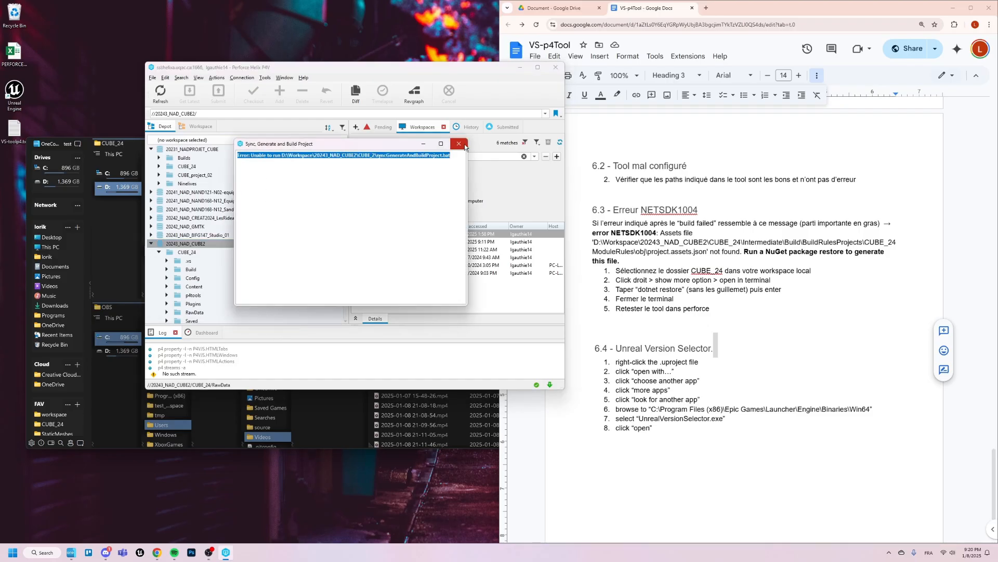
click(463, 146)
- Correct the Sync, Generate and Build Project custom tool's Application path to D:\Workspace\20243_NAD_CUBE2\CUBE_24\syncGenerateAndBuildProject.bat and save the tool
click(266, 78)
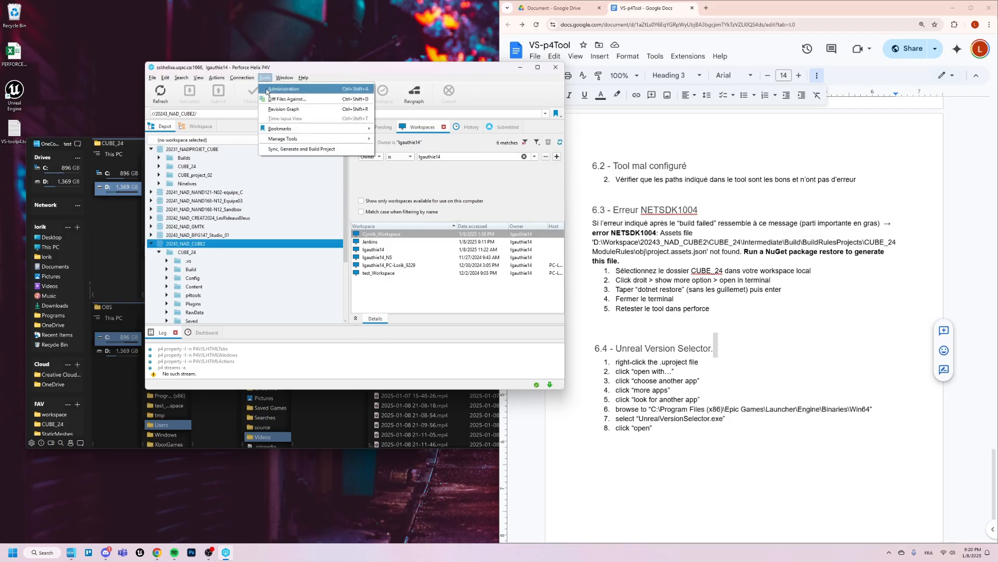
mouse_move(289, 140)
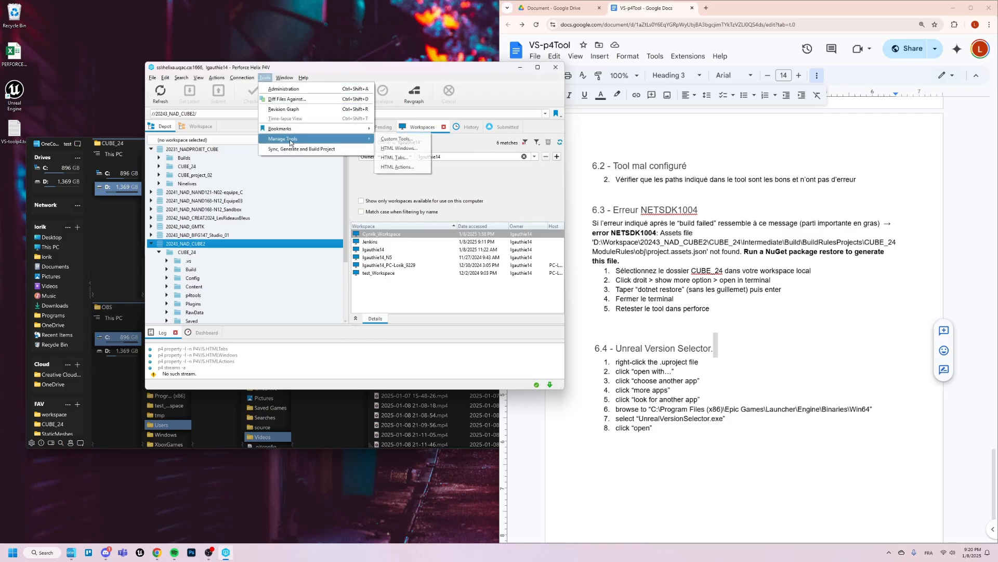
click(396, 140)
click(360, 195)
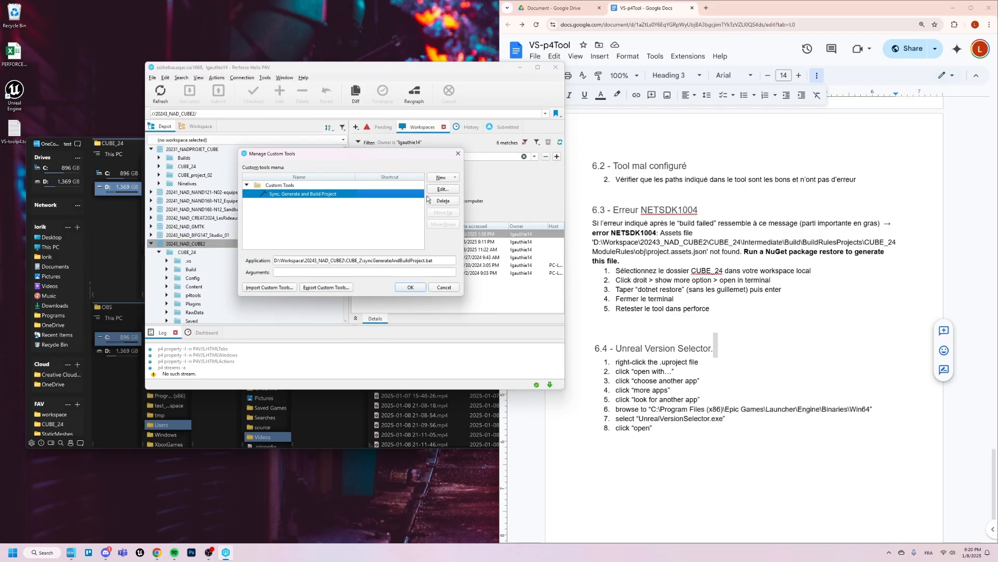
click(444, 188)
click(314, 203)
key(Left)
key(Left)
key(Left)
key(Left)
key(Left)
key(Left)
key(Left)
key(Left)
key(Left)
key(Left)
key(Left)
key(Left)
key(Left)
key(Left)
key(Left)
key(Right)
key(Right)
key(Right)
key(Right)
key(Right)
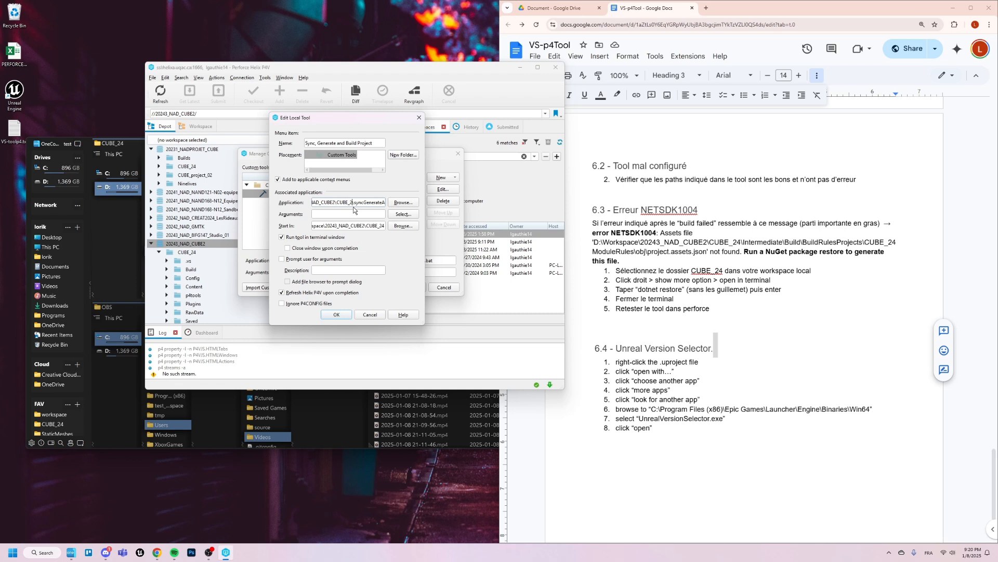
text(4)
drag(356, 201, 312, 202)
click(315, 202)
click(367, 315)
click(416, 287)
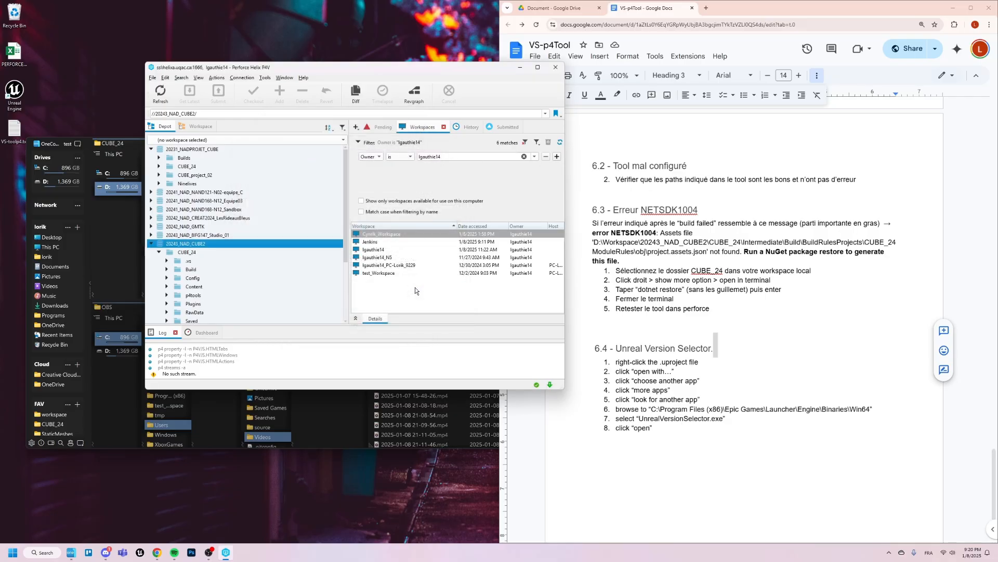
- Test the corrected tool by running Sync, Generate and Build Project on 20243_NAD_CUBE2, and close its output window
right_click(276, 246)
click(310, 319)
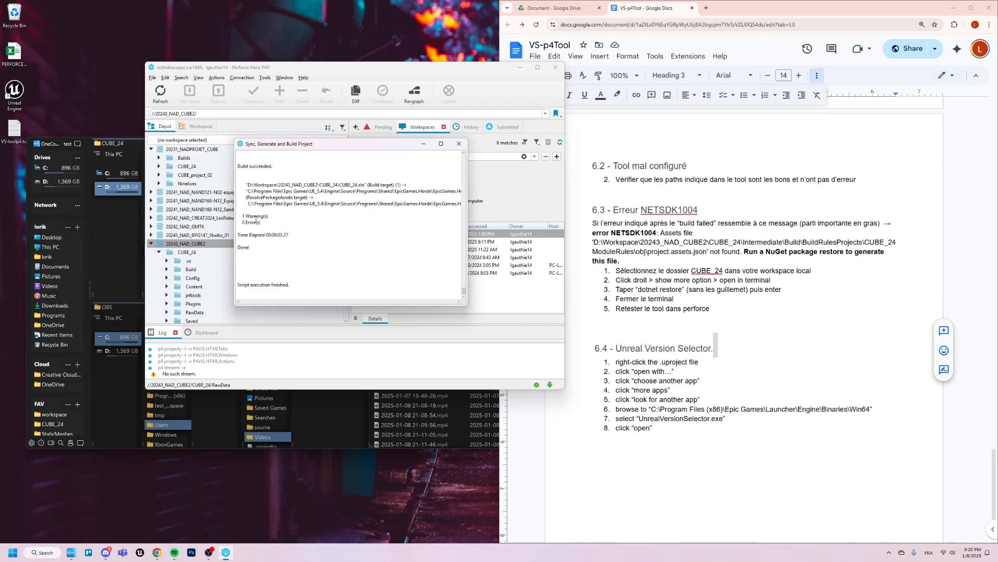
click(459, 143)
- Rerun the tool on 20243_NAD_CUBE2, highlight the MSBUILD error line in its output, and close the output window
right_click(236, 246)
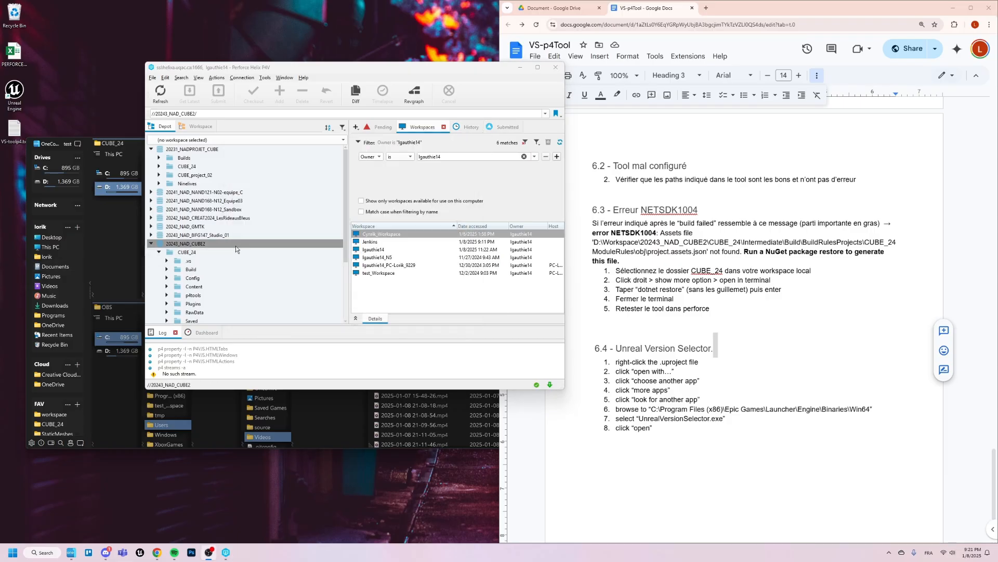
click(302, 319)
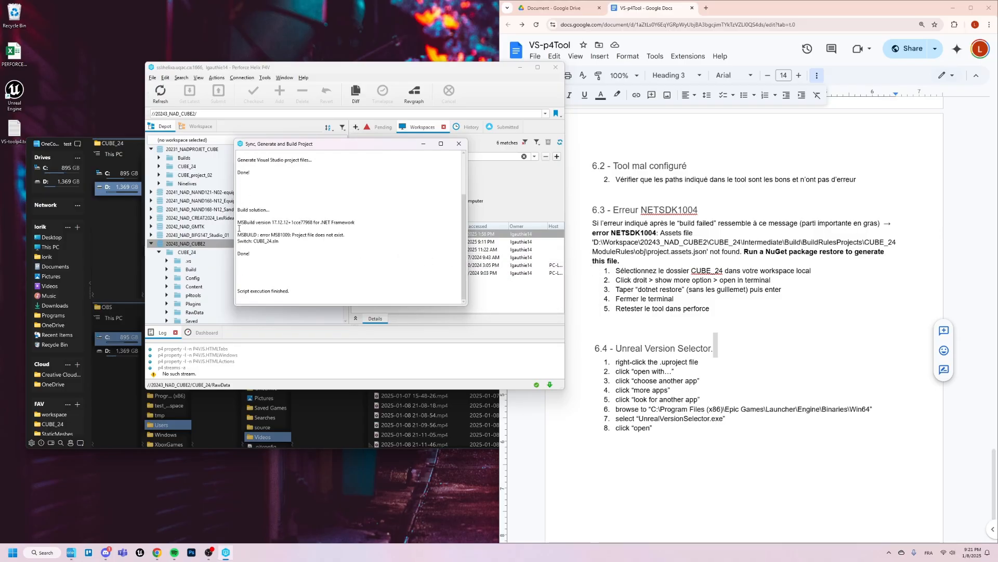
drag(238, 234, 350, 235)
click(377, 206)
click(465, 144)
- Change the custom tool's Start In path so it ends in 20243_NAD_CUBE2\CUBE_24, and save the tool
click(279, 78)
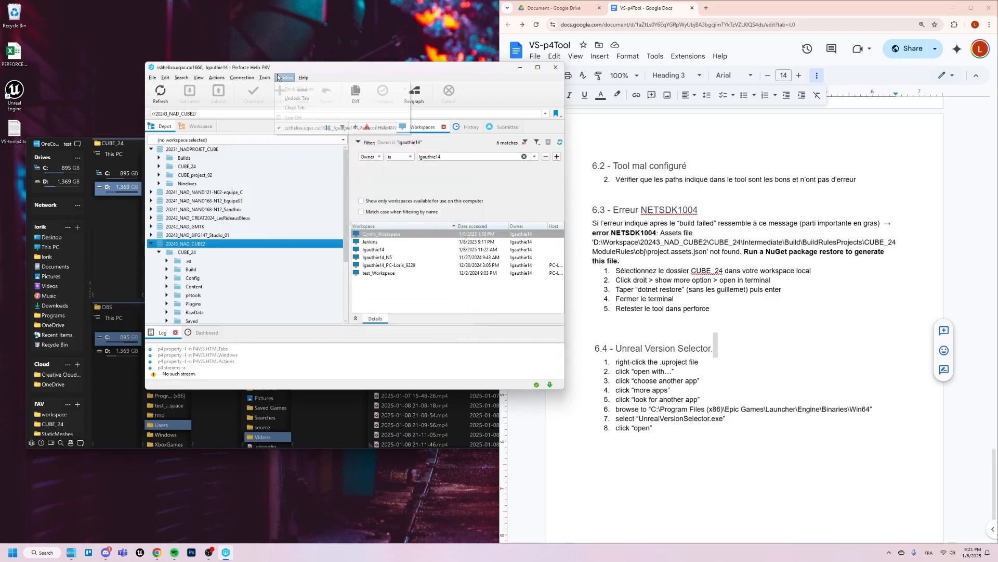
mouse_move(265, 78)
mouse_move(333, 139)
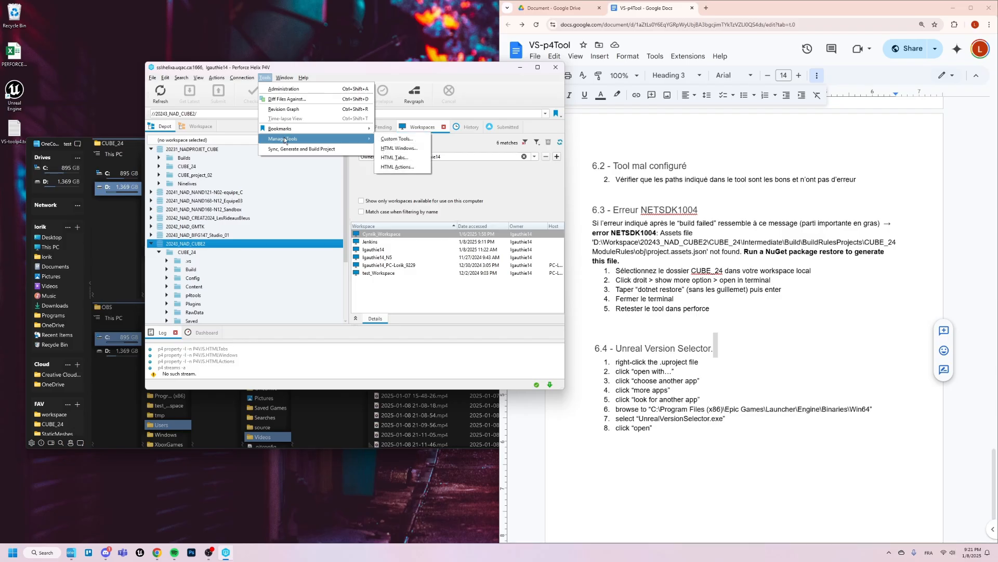
click(398, 139)
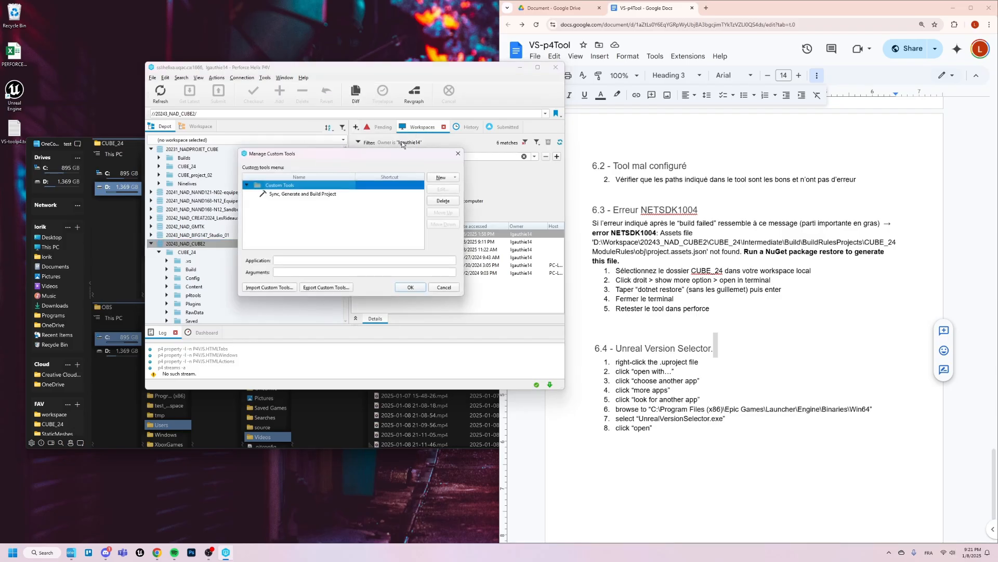
click(340, 194)
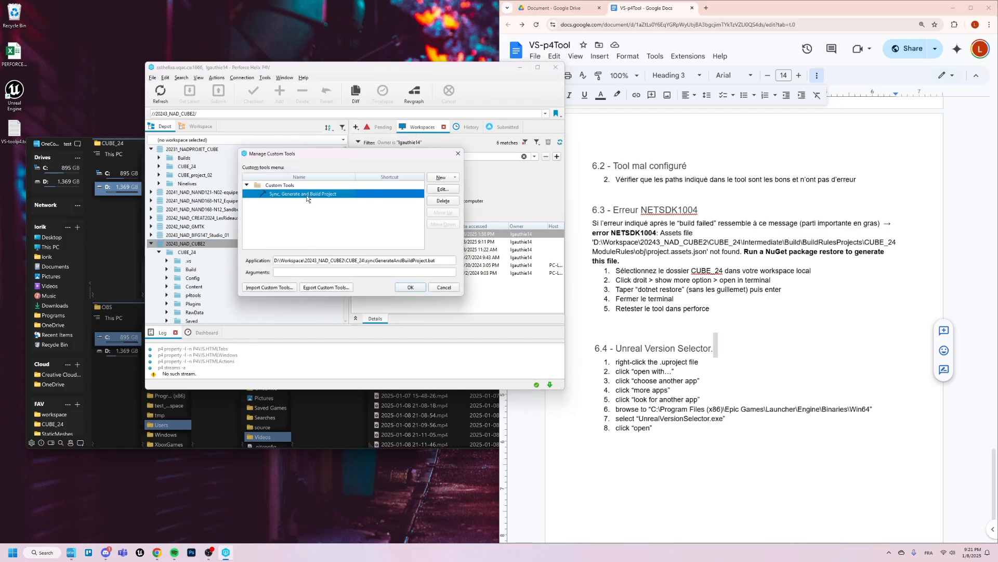
click(443, 189)
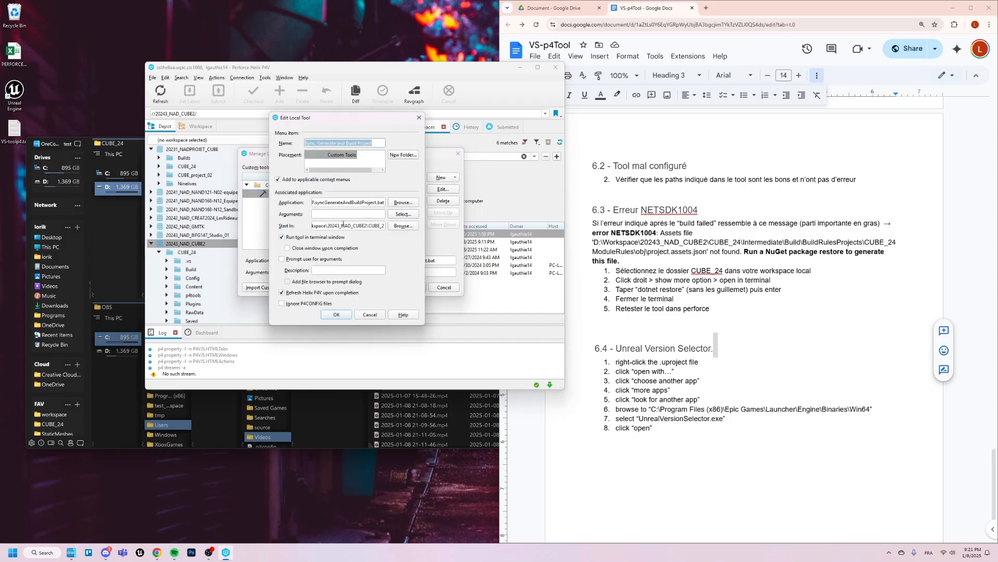
click(367, 224)
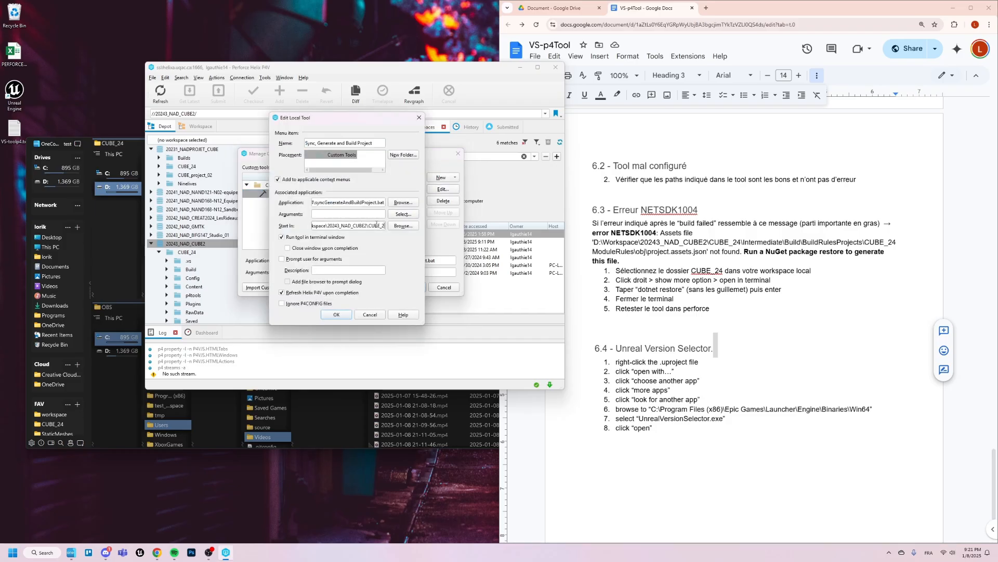
text(4)
click(347, 315)
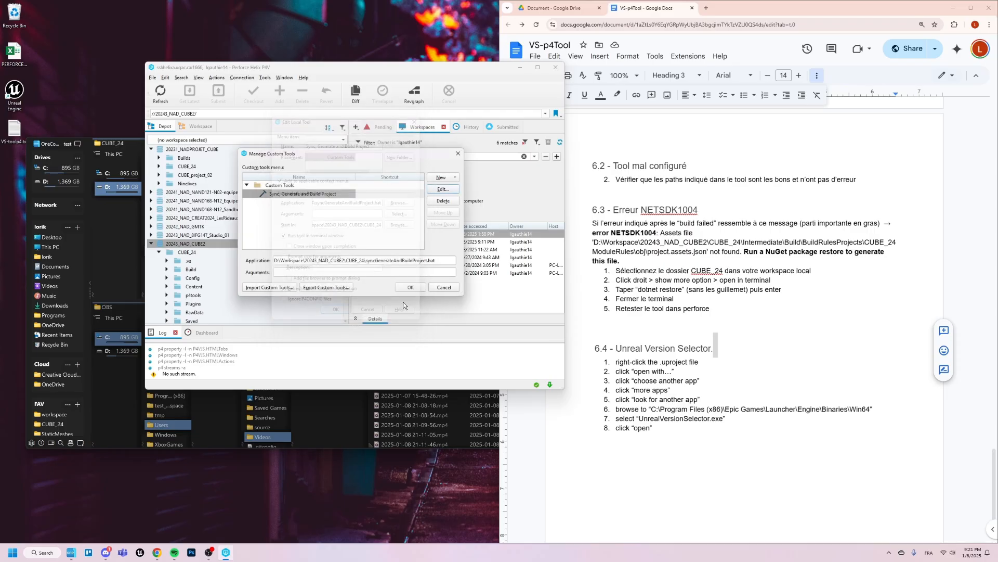
click(410, 288)
- Run Sync, Generate and Build Project on 20243_NAD_CUBE2 again and highlight the build result line in its output
right_click(282, 244)
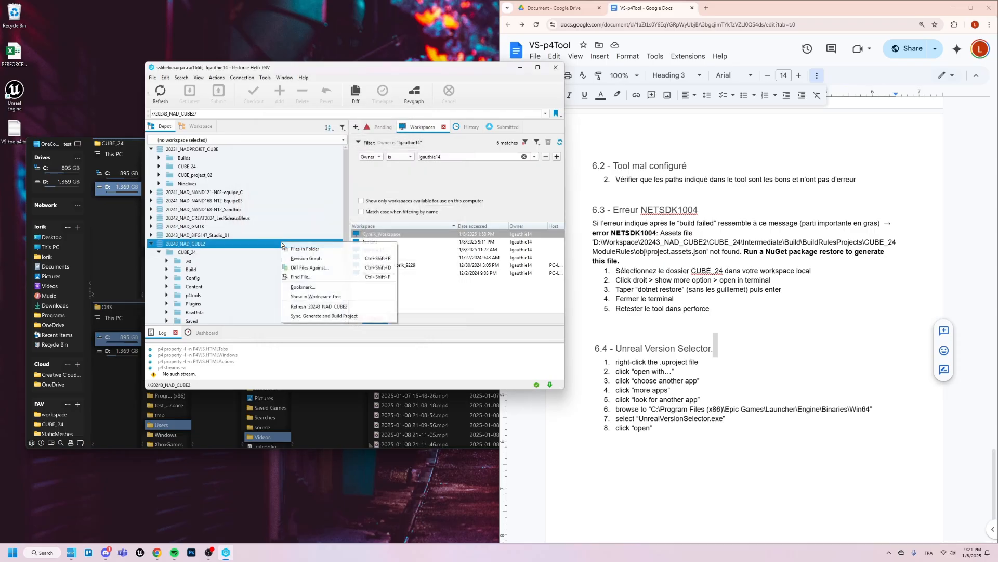
click(324, 316)
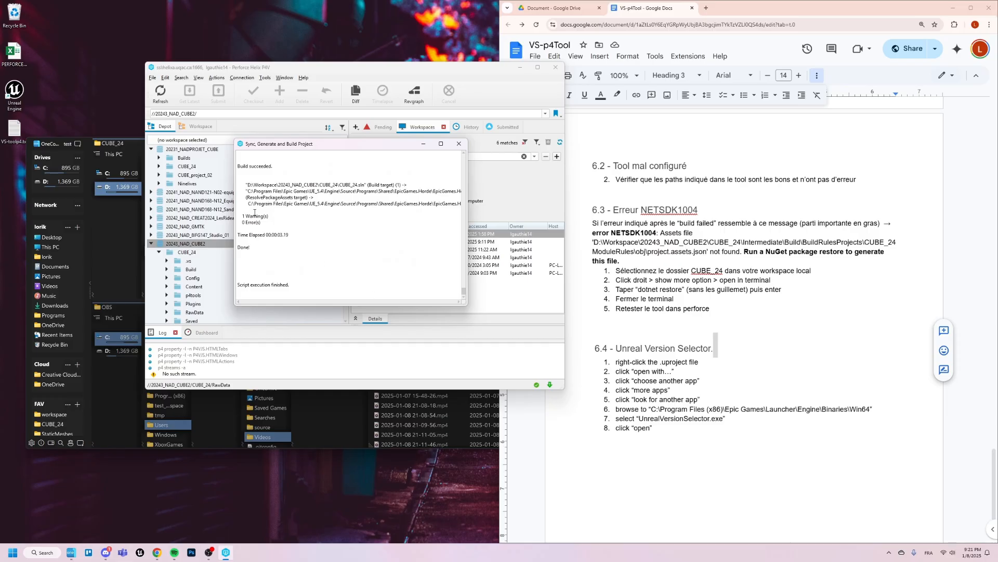
drag(238, 166, 276, 167)
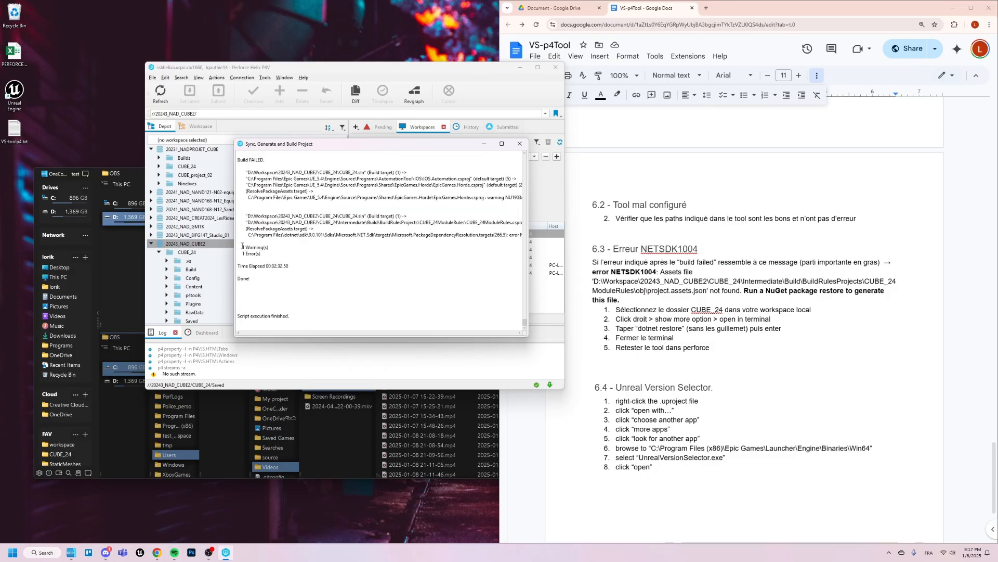
- Examine the failed build's warning and error summary and its full NETSDK1004 message, and close the output window and P4V
drag(241, 245, 322, 269)
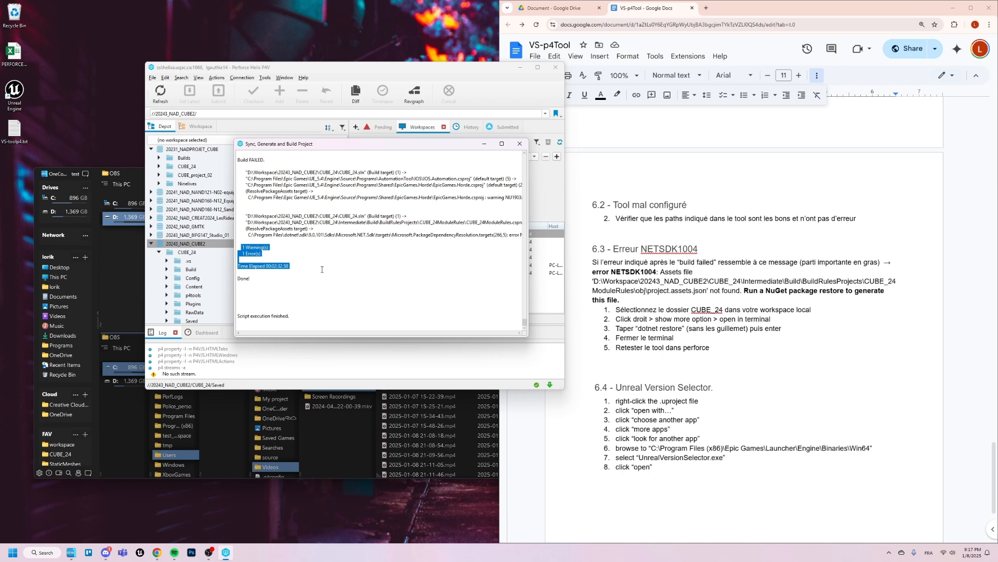
drag(527, 336, 817, 345)
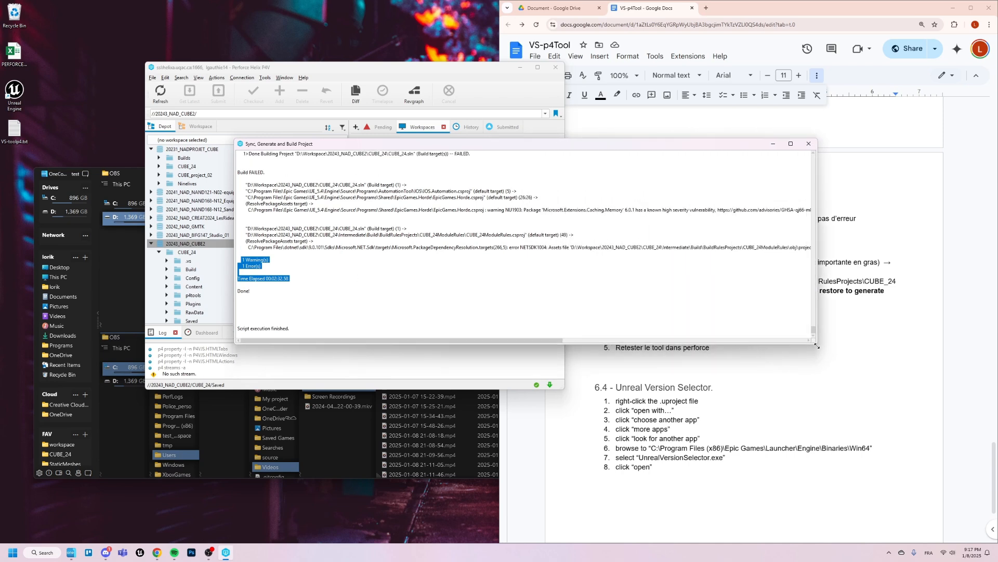
drag(520, 248, 783, 251)
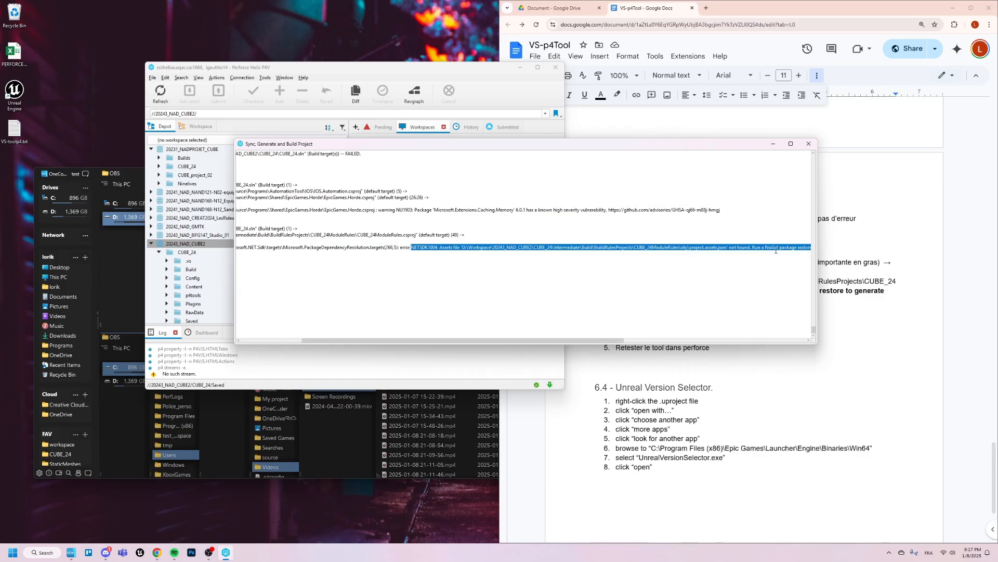
click(809, 144)
click(555, 67)
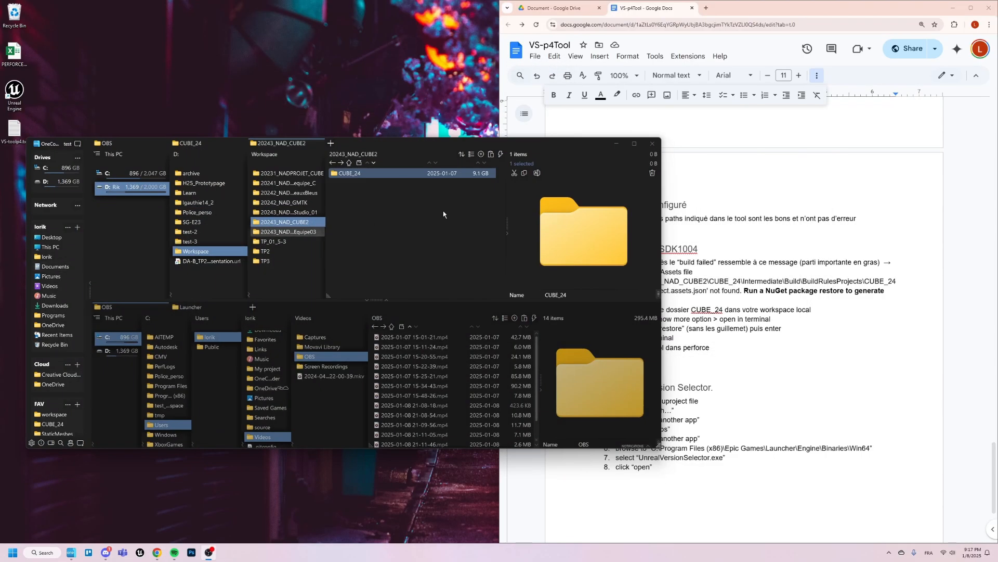
- Open a terminal in the local workspace's CUBE_24 folder and run "dotnet restore"
right_click(371, 174)
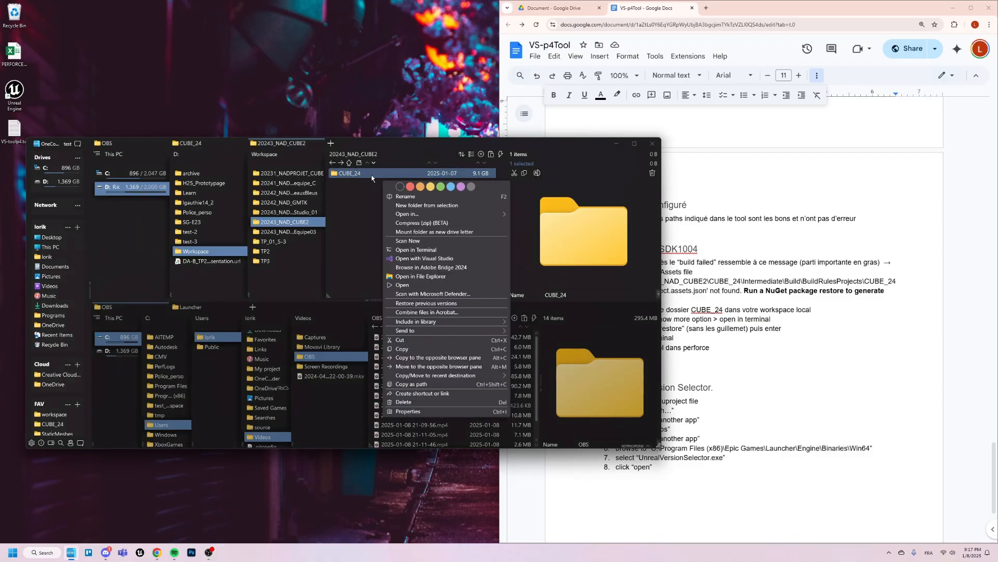
click(429, 250)
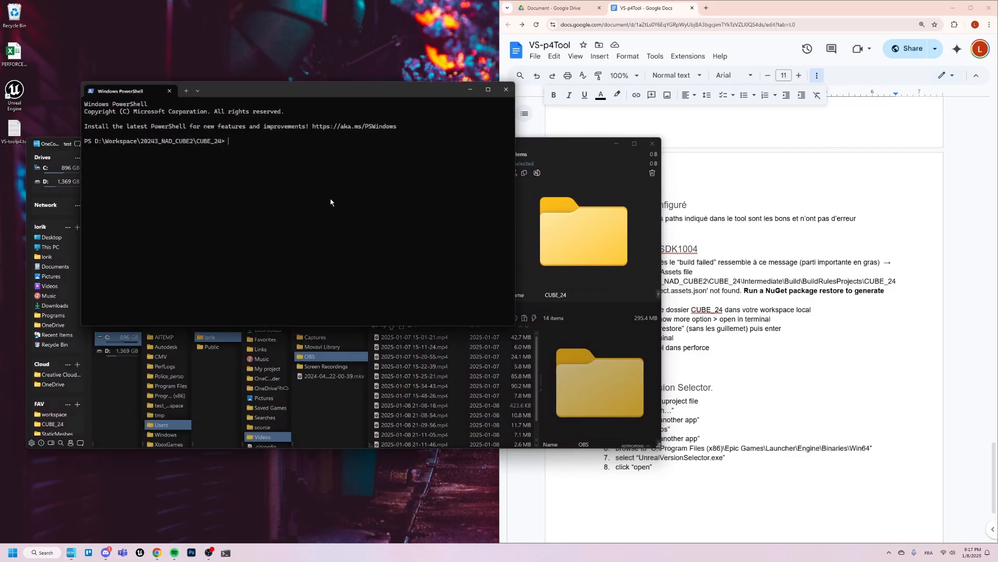
text(dotner)
text(restore)
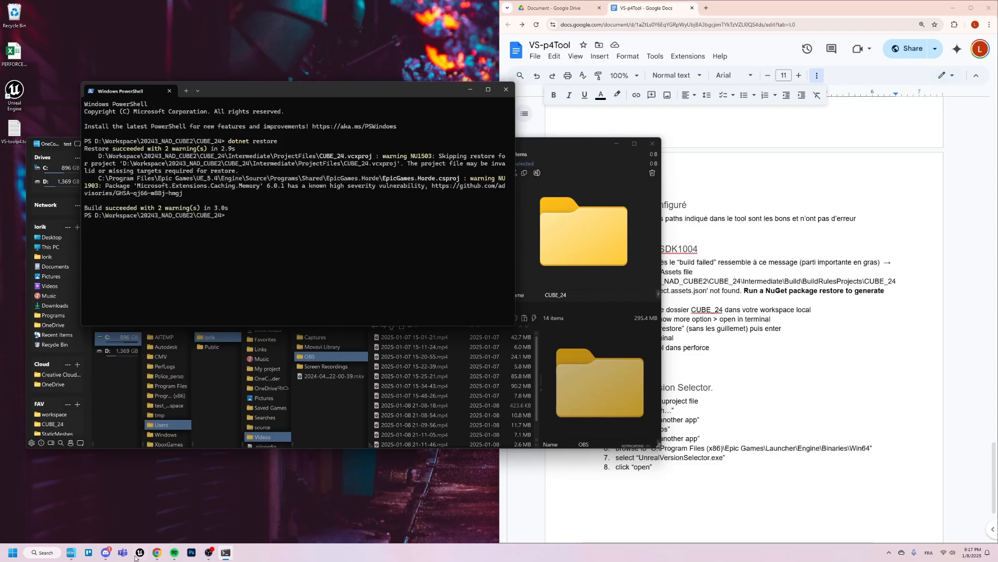
- Launch P4V again and close the PowerShell terminal
key(super)
text(p4v)
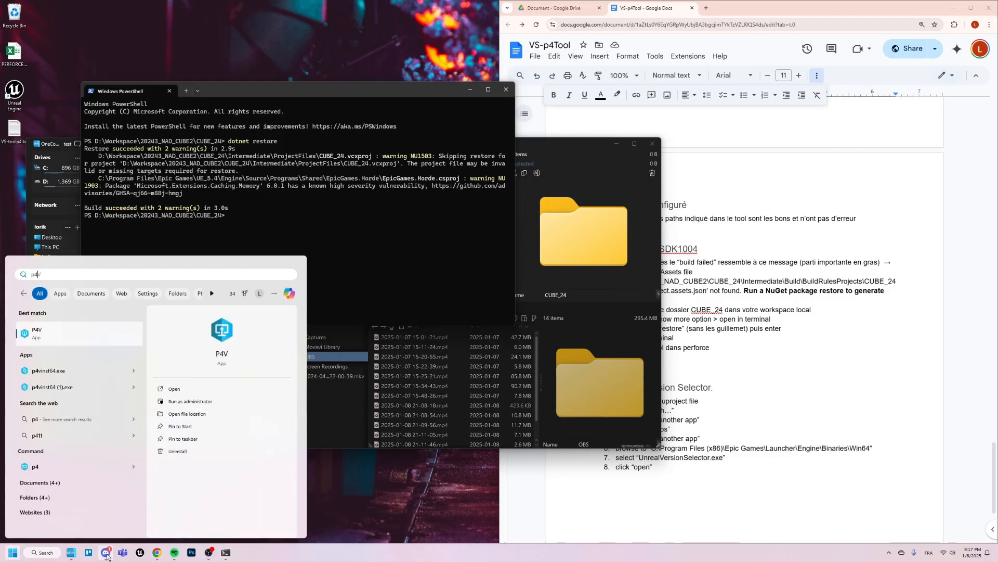
key(Return)
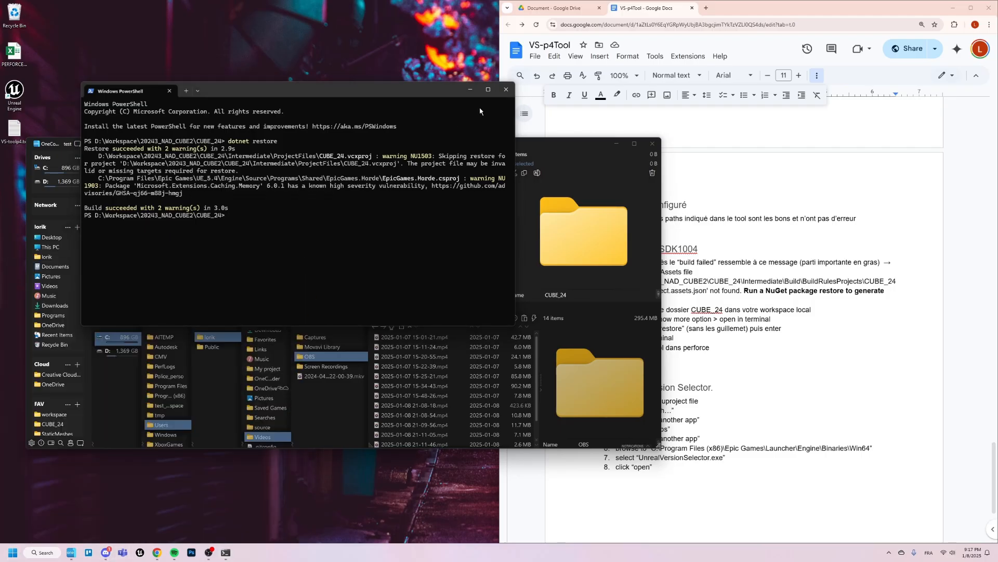
click(505, 91)
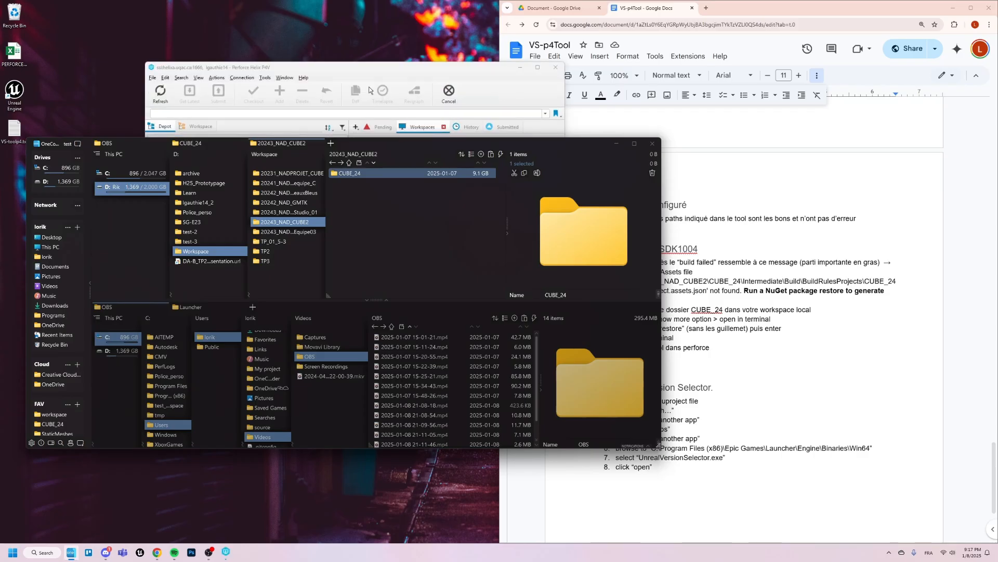
- Run Sync, Generate and Build Project on 20243_NAD_CUBE2 once more and review the warning and error summary in its output
right_click(227, 241)
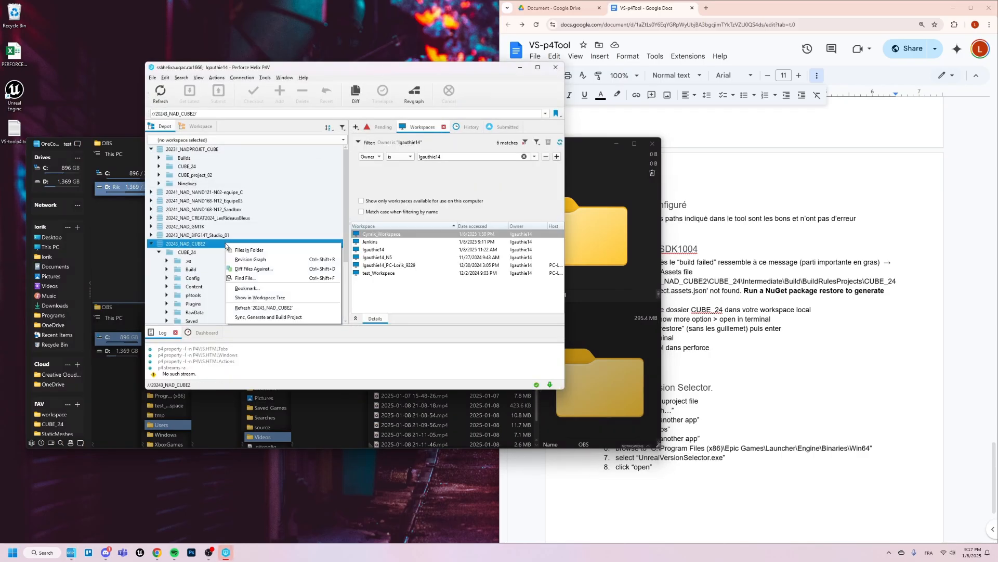
click(270, 318)
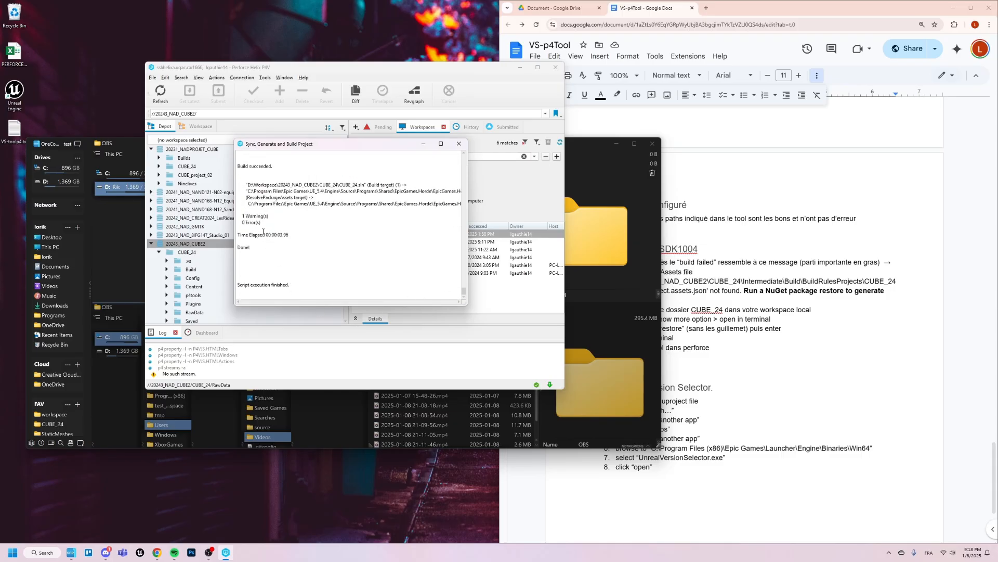
drag(243, 215, 276, 216)
click(315, 195)
scroll(362, 187, up, 1)
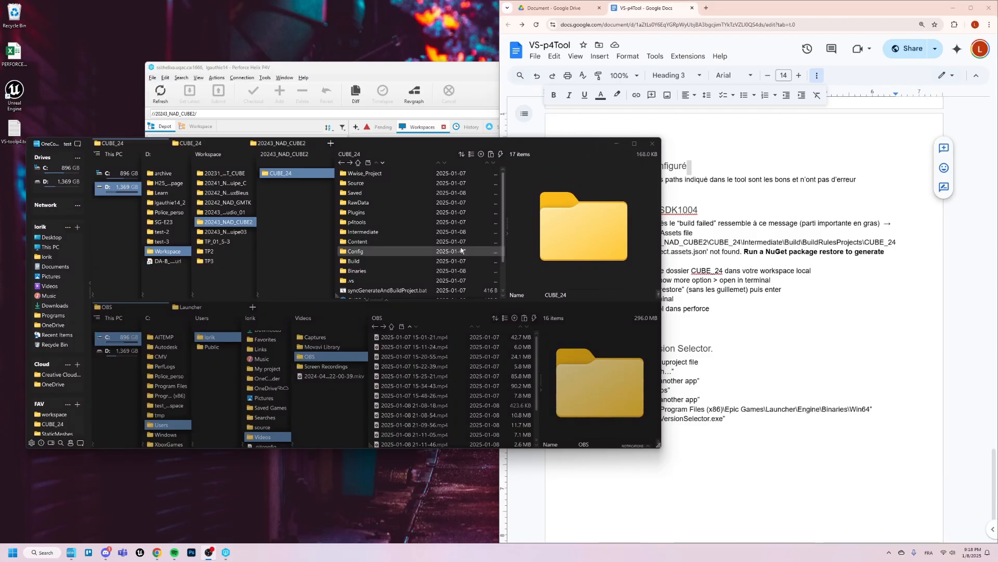
- Choose to open CUBE_24.uproject with another app and start browsing the PC for that app
scroll(391, 260, down, 1)
click(392, 259)
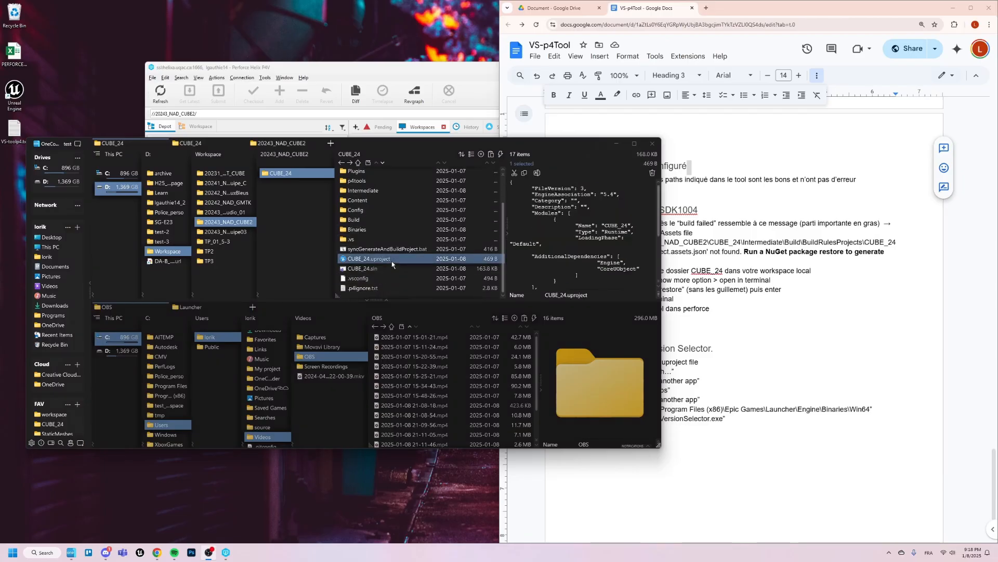
right_click(392, 260)
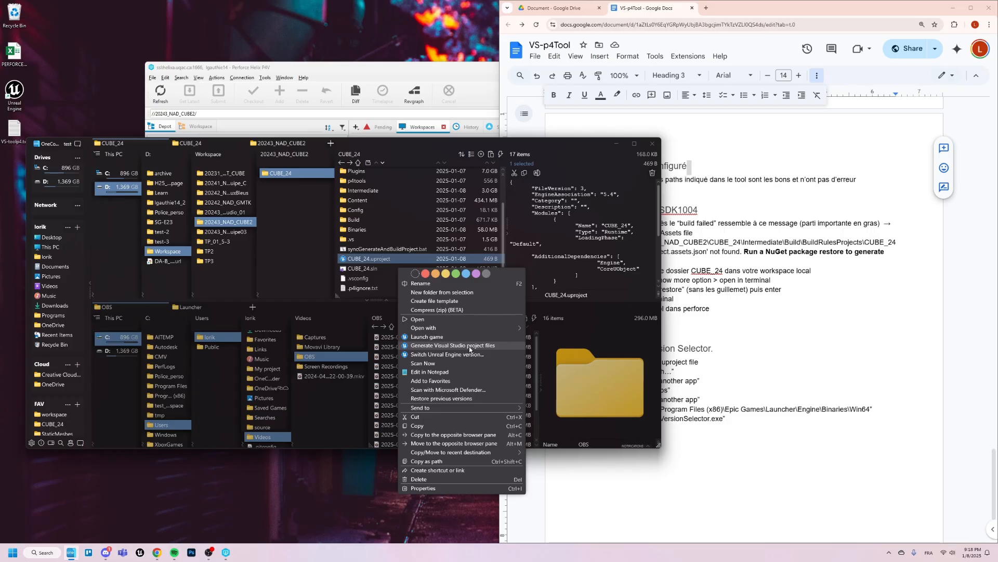
mouse_move(464, 326)
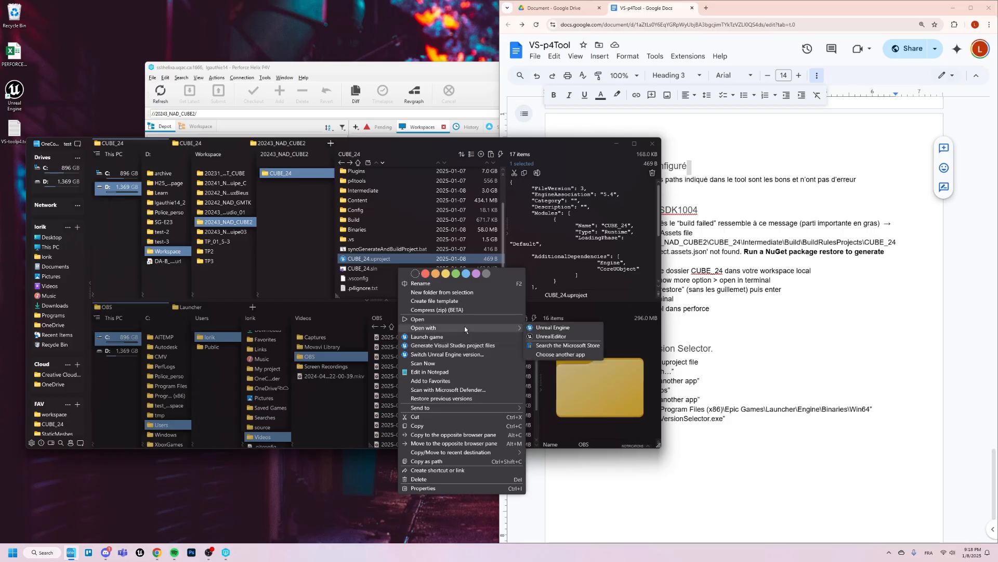
click(567, 355)
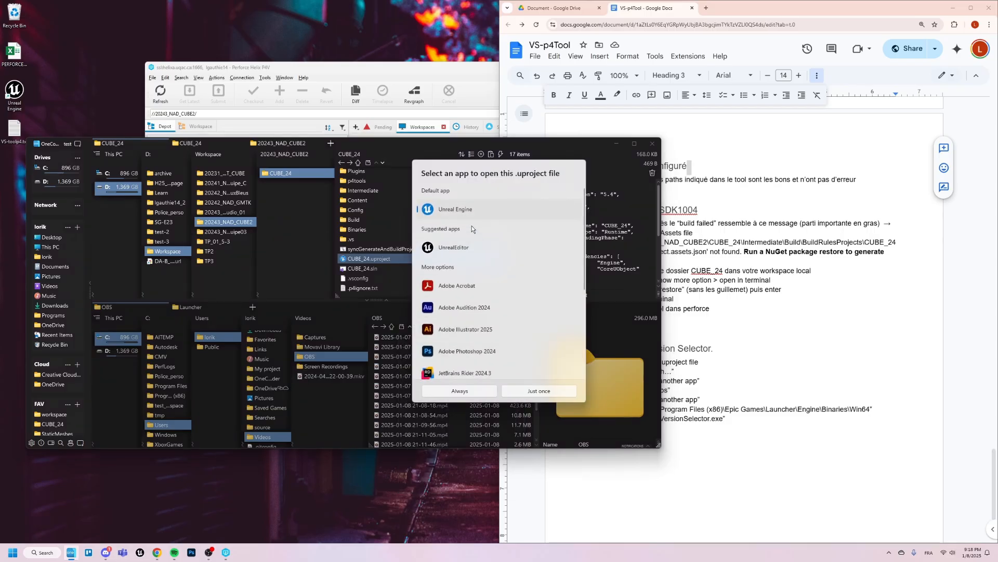
scroll(475, 322, down, 5)
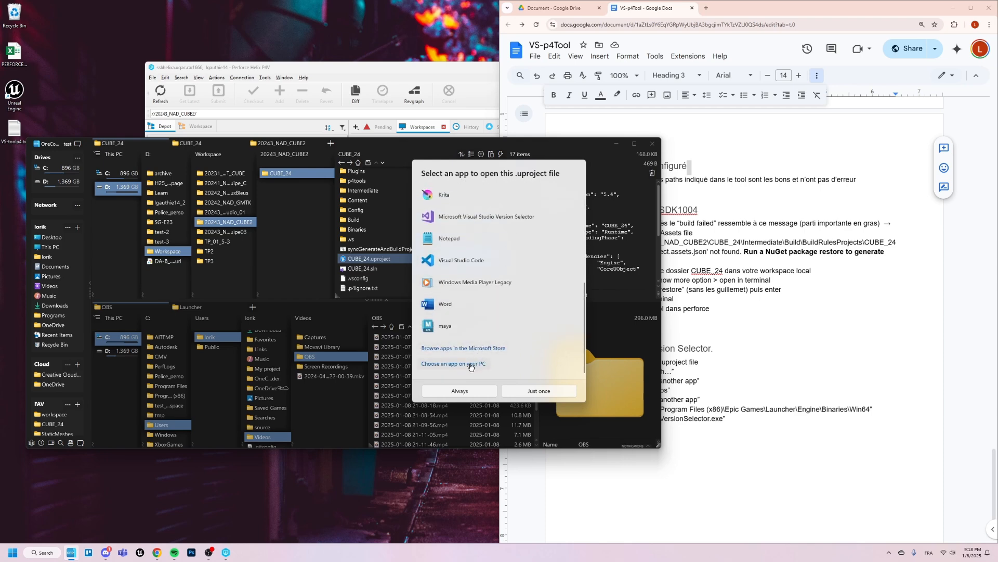
click(470, 364)
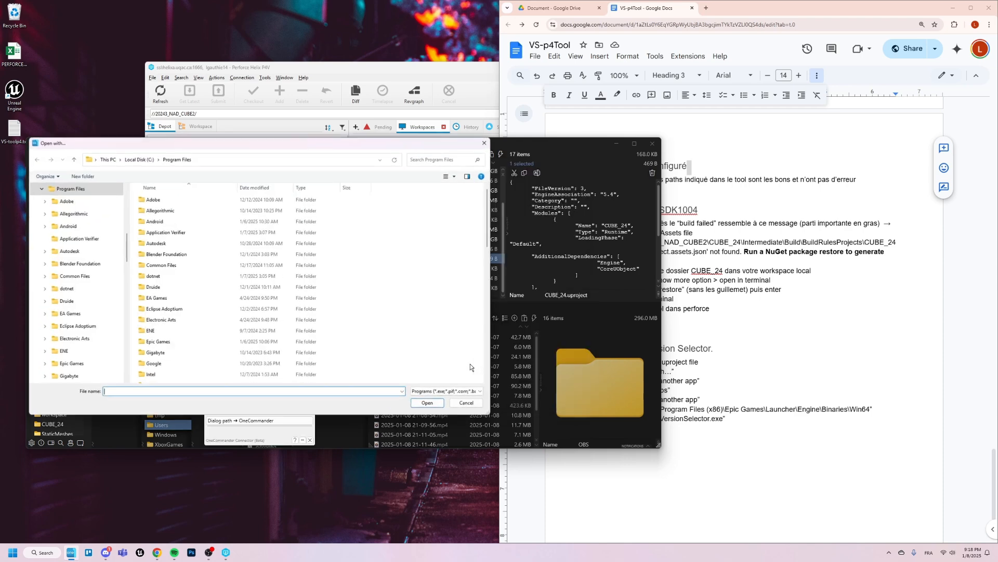
- Copy the path "C:\Program Files (x86)\Epic Games\Launcher\Engine\Binaries\Win64" from section 6.4 of the document and go to that folder in the file browser
click(798, 7)
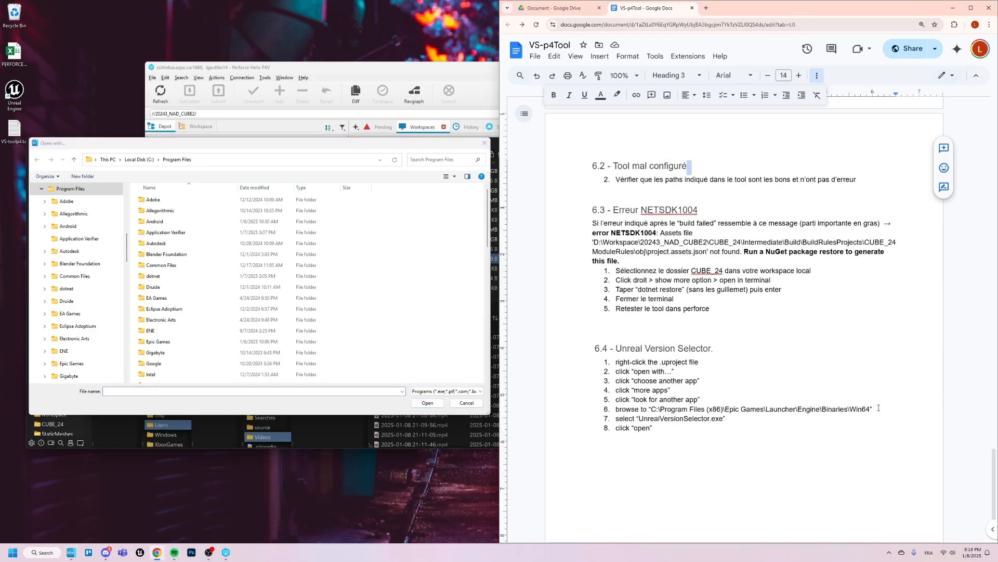
drag(876, 409, 652, 411)
click(822, 409)
drag(872, 410, 654, 412)
key(ctrl+c)
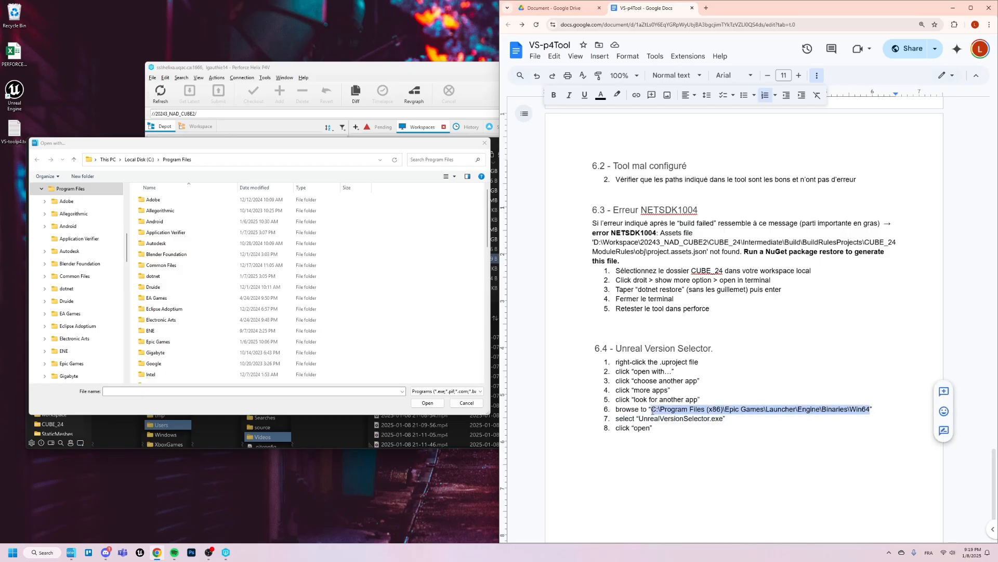
click(189, 159)
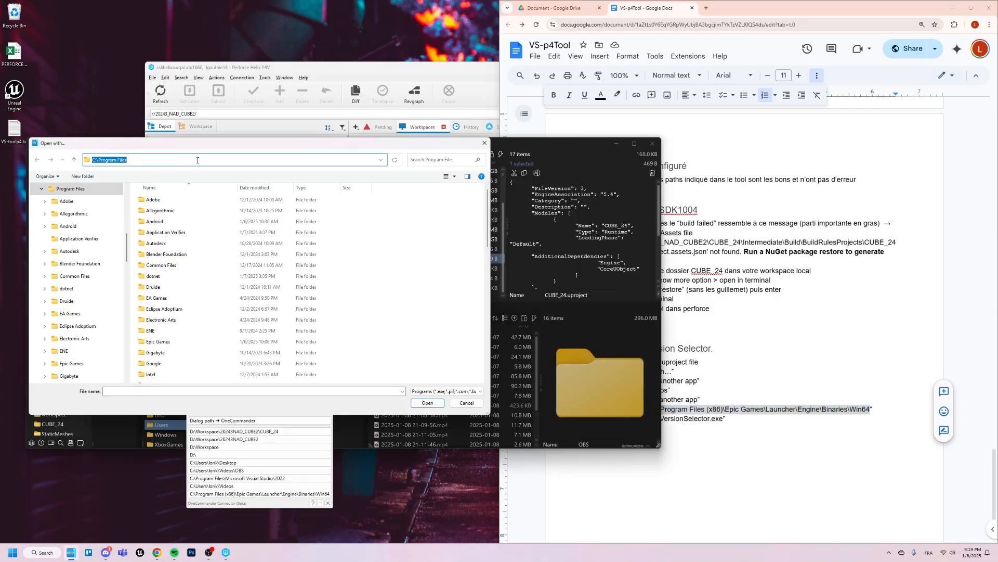
key(ctrl+v)
key(Return)
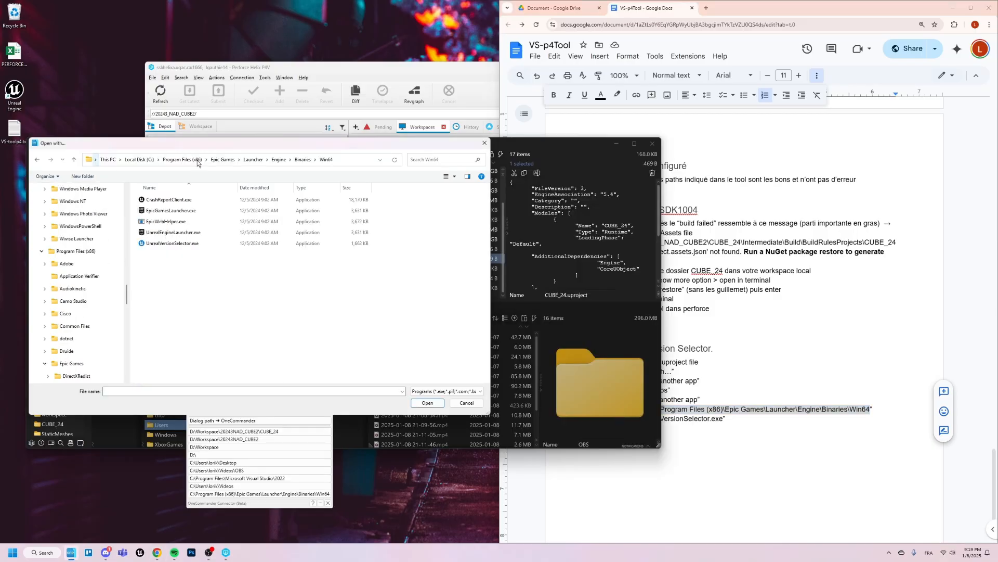
- Set UnrealVersionSelector.exe as the app that always opens .uproject files, and close the Unreal Editor once the project has loaded
click(199, 244)
click(430, 404)
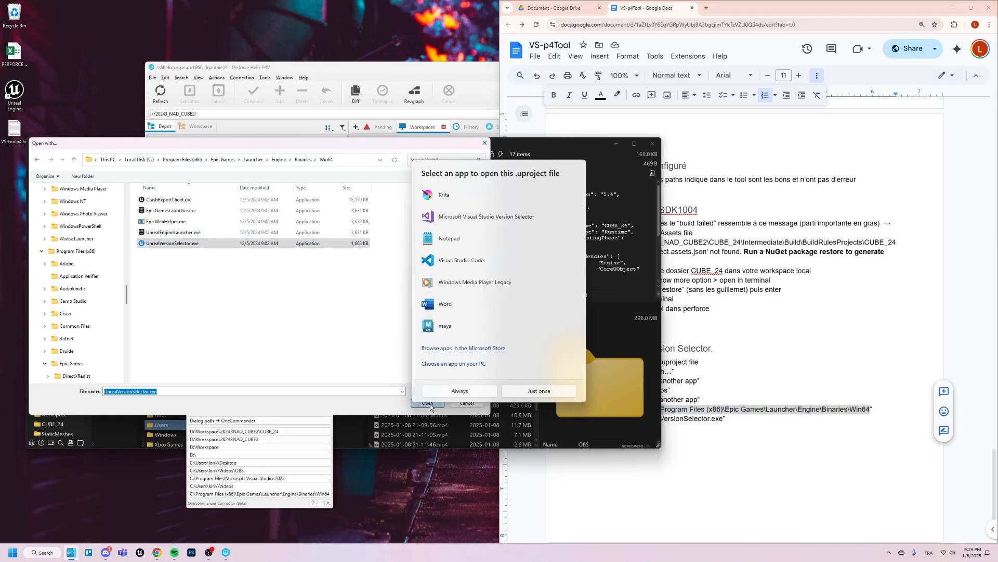
click(479, 392)
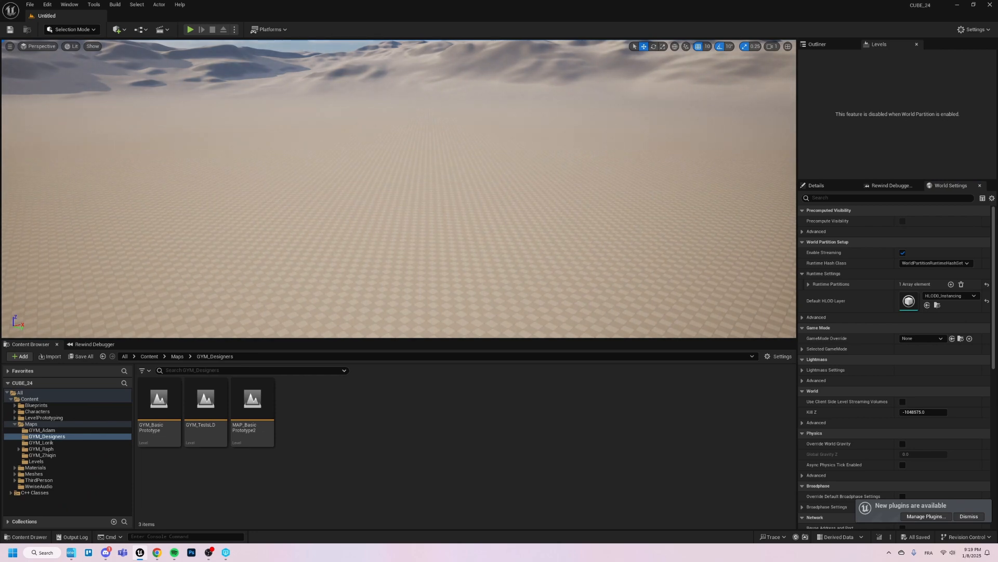
click(991, 4)
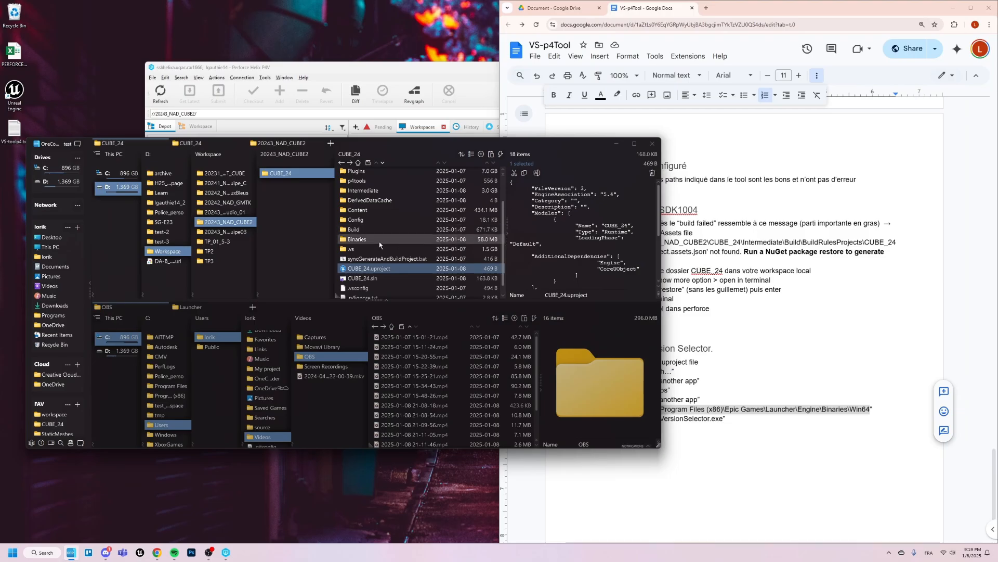
- Check the Generate Visual Studio project files command for CUBE_24.uproject and the PC's restart option, and return to section 6.4 of the document
right_click(371, 268)
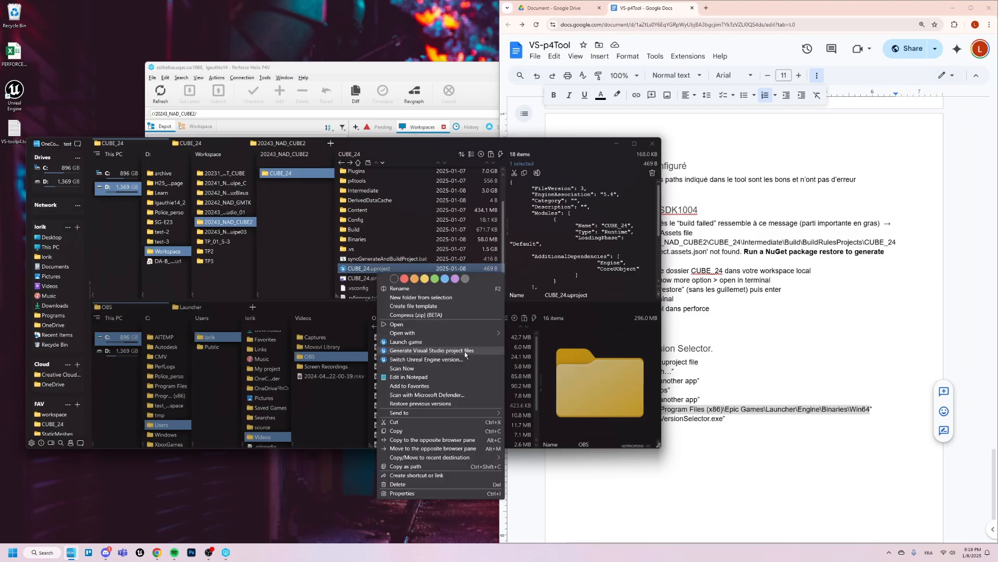
click(465, 352)
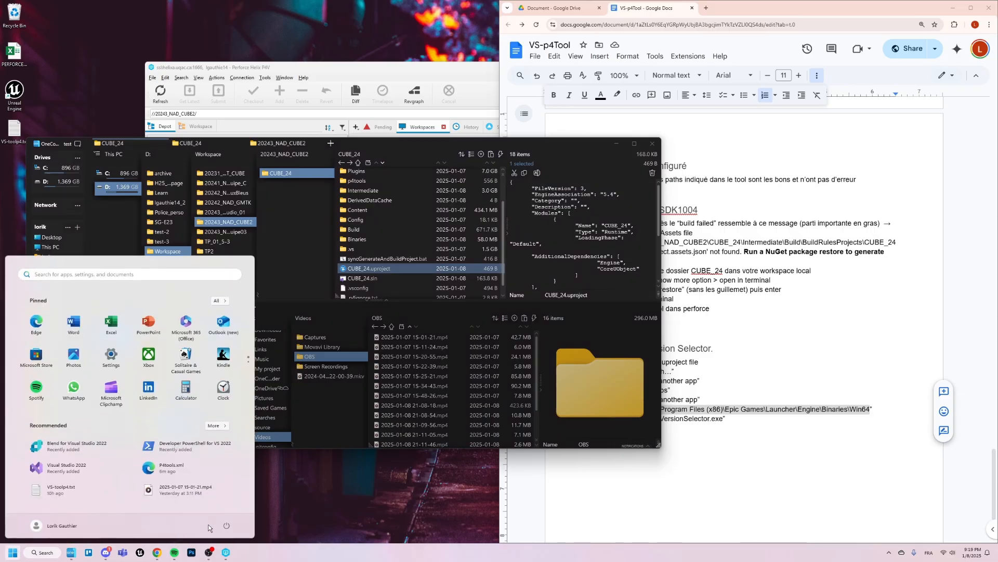
click(227, 525)
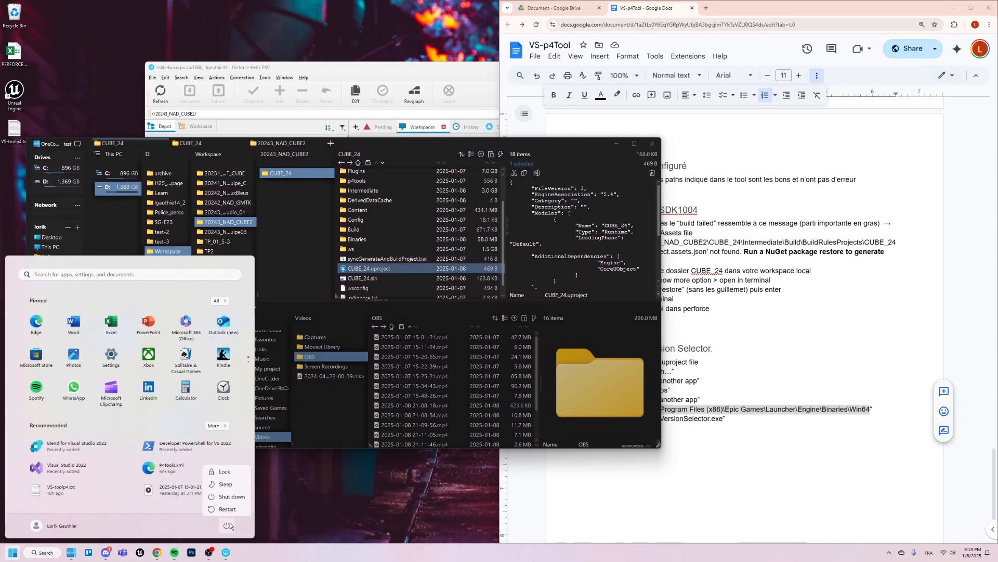
click(316, 494)
click(316, 494)
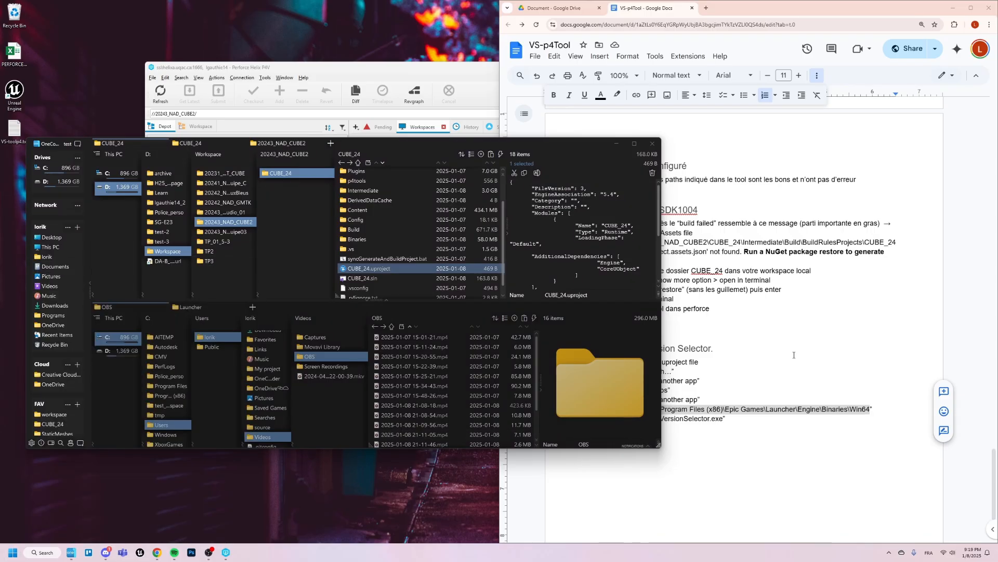
click(751, 347)
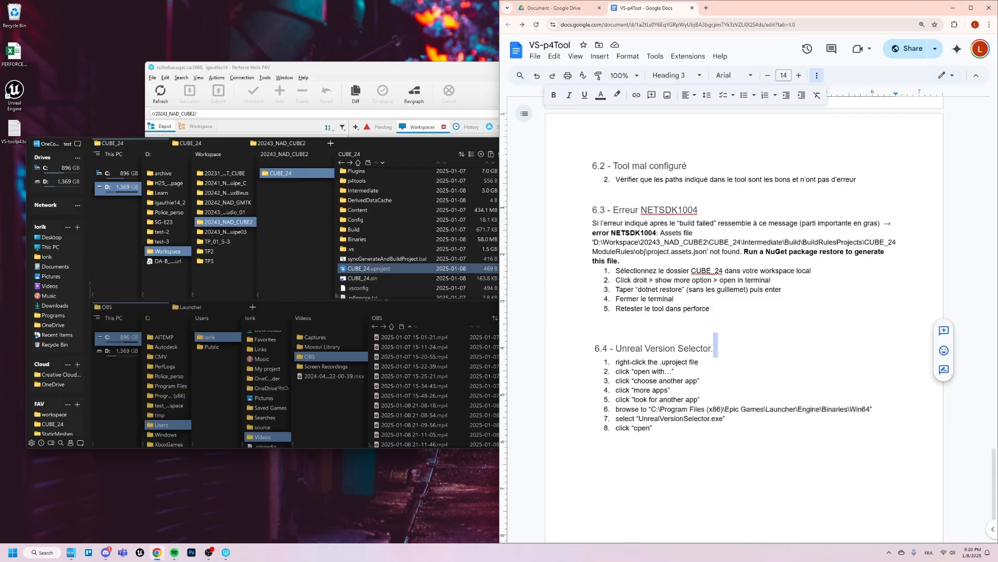